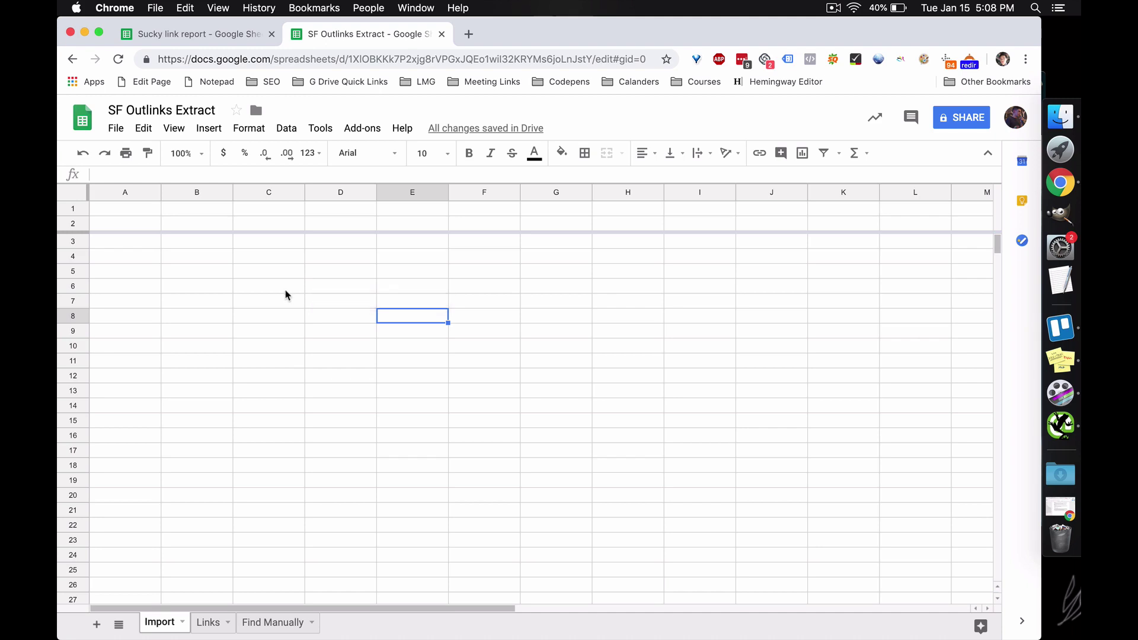
Step: Copy the six-URL Links column (column A) from the Sucky link report spreadsheet
{"action": "left_click", "coordinate": [286, 295]}
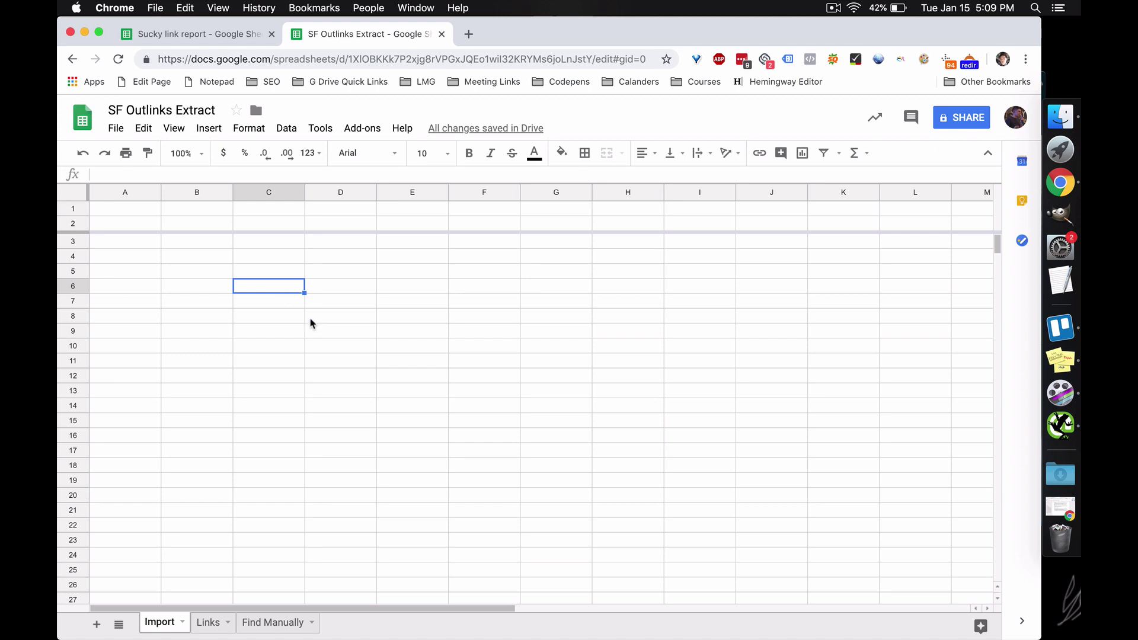
{"action": "left_click", "coordinate": [224, 34]}
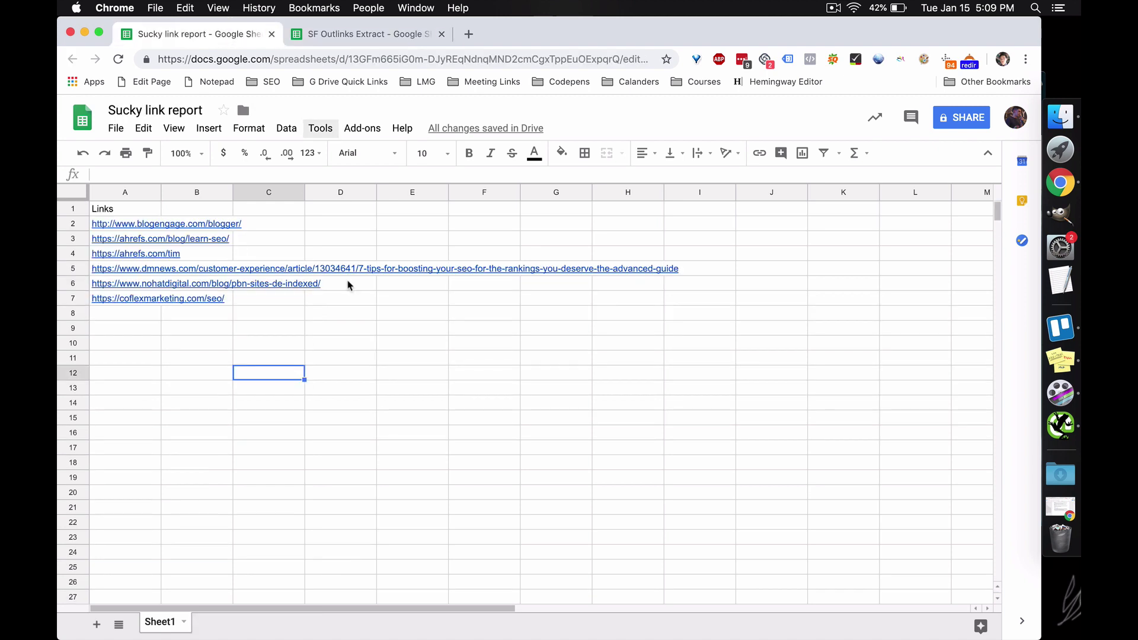
{"action": "left_click", "coordinate": [395, 254]}
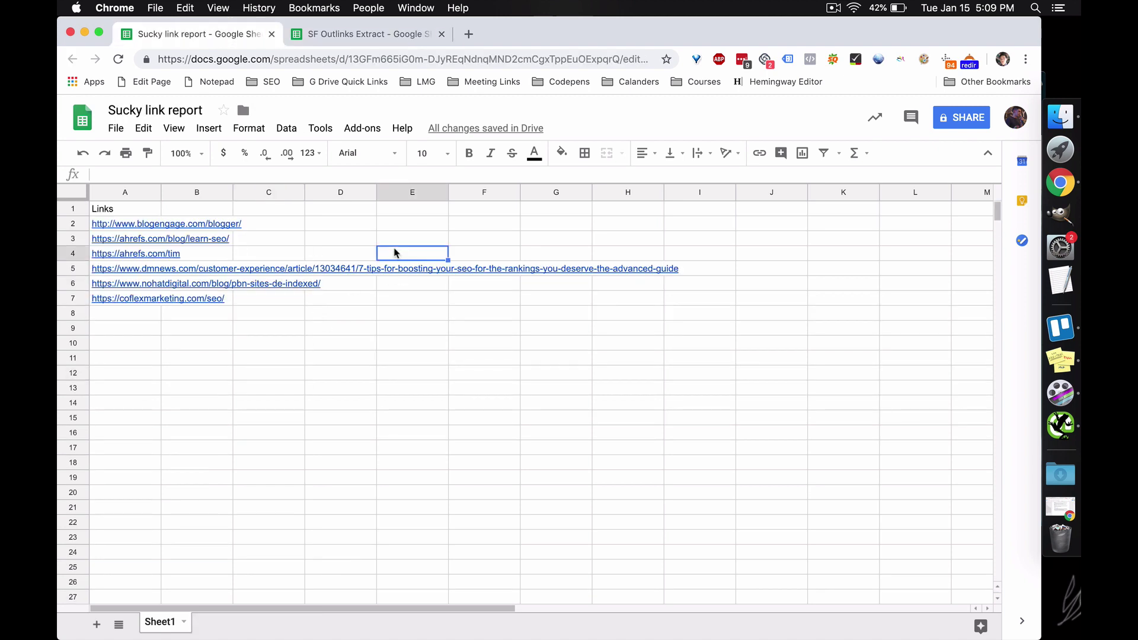
{"action": "left_click", "coordinate": [405, 328]}
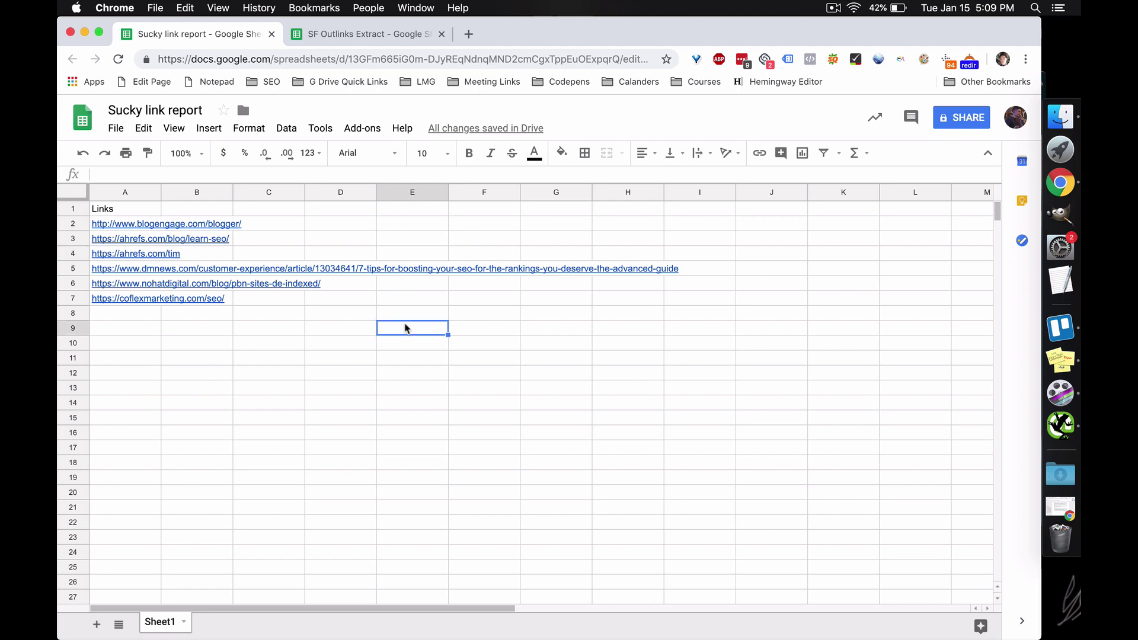
{"action": "left_click", "coordinate": [369, 225]}
{"action": "left_click", "coordinate": [135, 226]}
{"action": "left_click", "coordinate": [124, 192]}
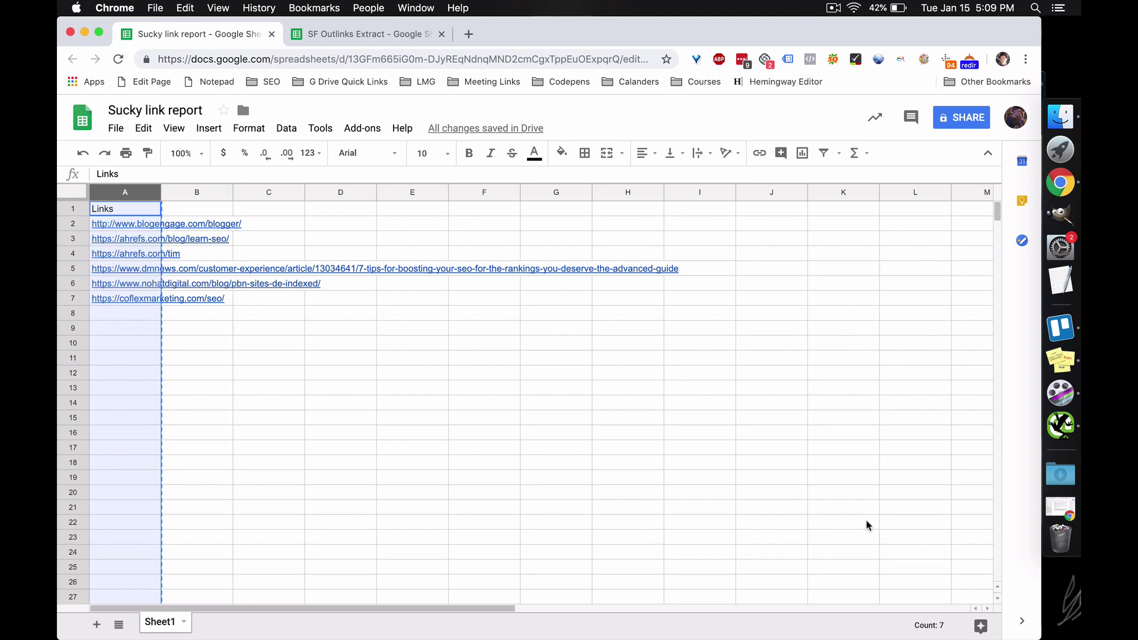
Step: Untick Crawl Linked XML Sitemaps in the Spider configuration, review Rendering (Text Only), and confirm
{"action": "left_click", "coordinate": [1071, 436]}
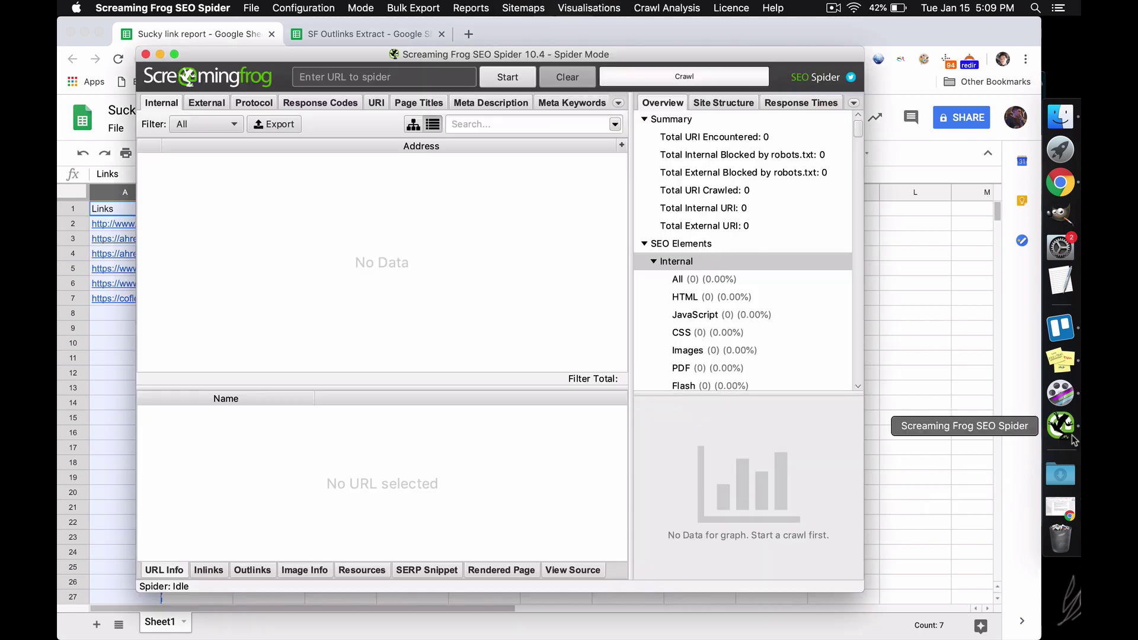
{"action": "left_click", "coordinate": [228, 8]}
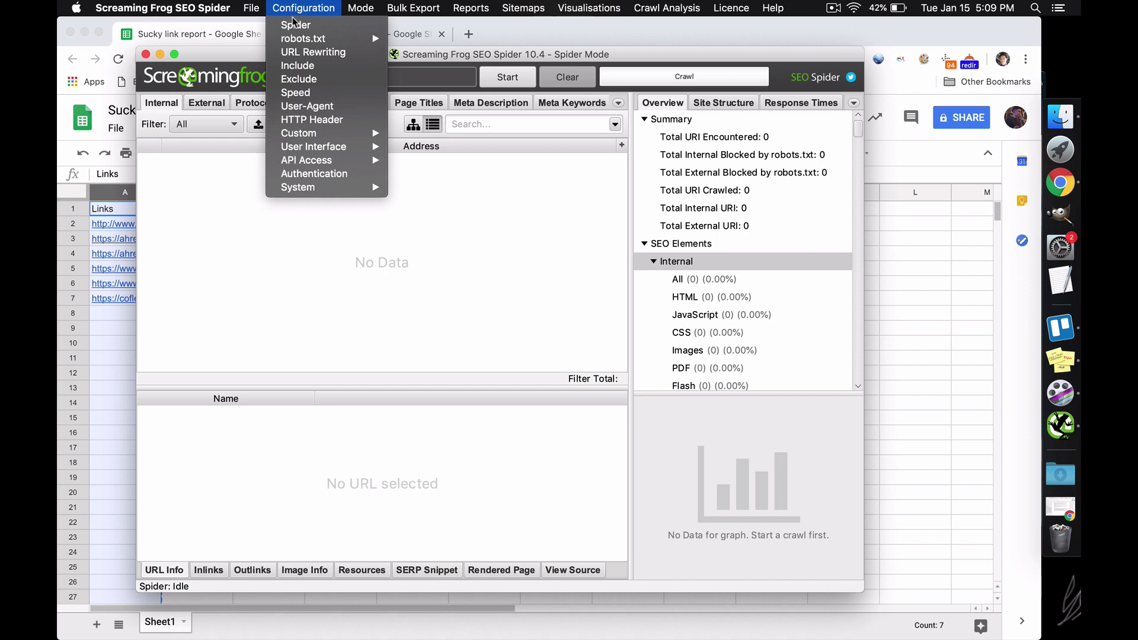
{"action": "left_click", "coordinate": [295, 24]}
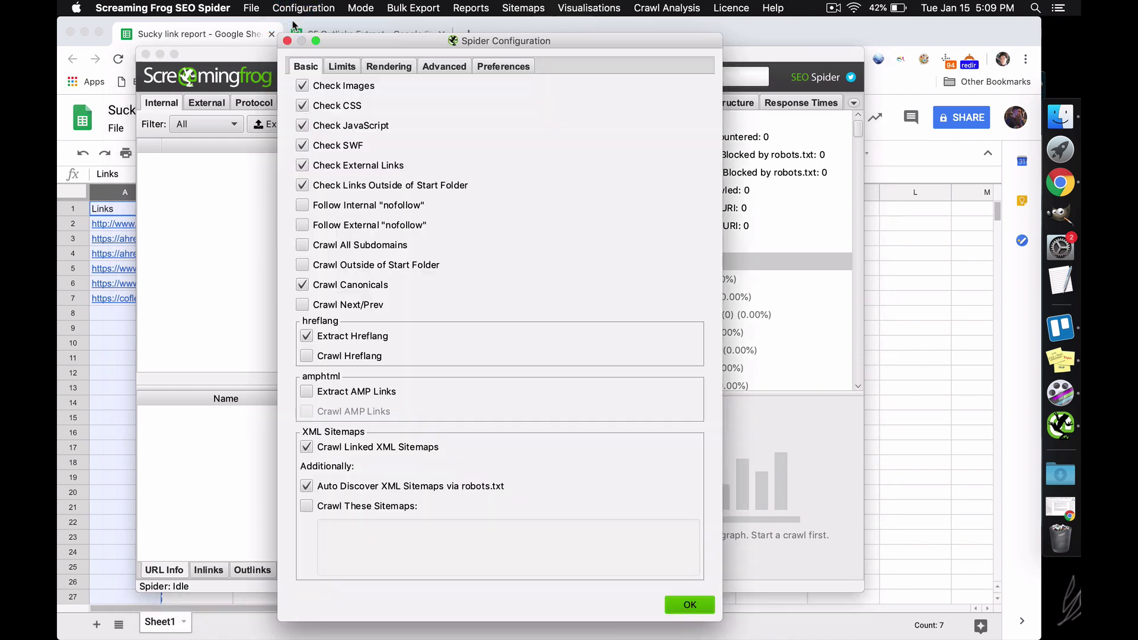
{"action": "left_click", "coordinate": [361, 449]}
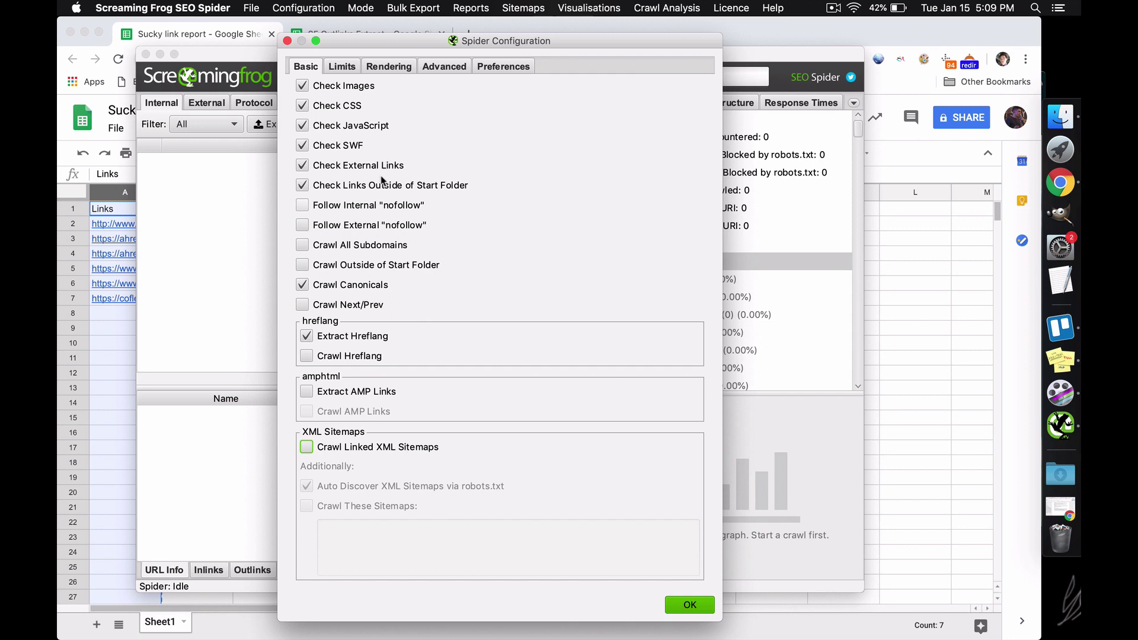
{"action": "left_click", "coordinate": [389, 65]}
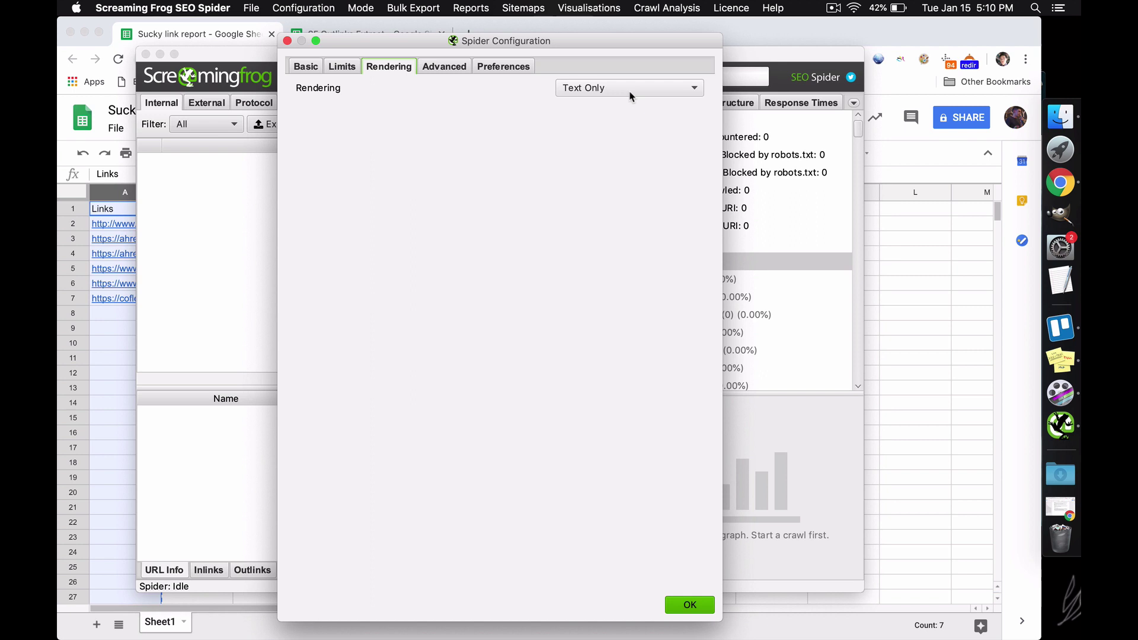
{"action": "left_click", "coordinate": [689, 604]}
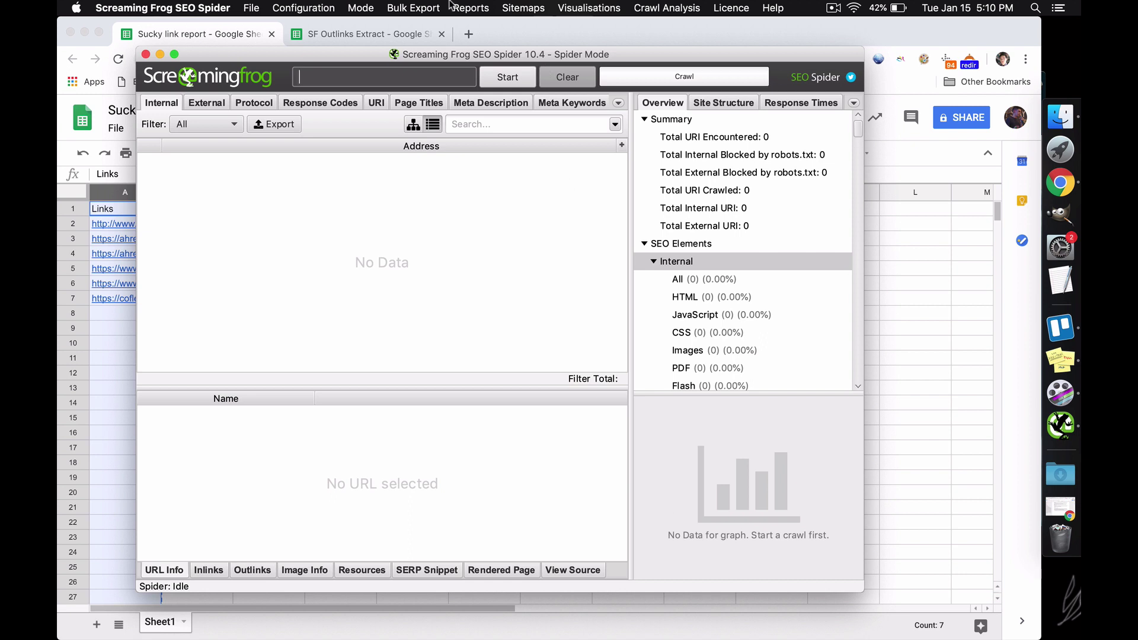
Step: Crawl the six pasted links in List mode and inspect the dmnews sitemap.xml result
{"action": "left_click", "coordinate": [375, 7]}
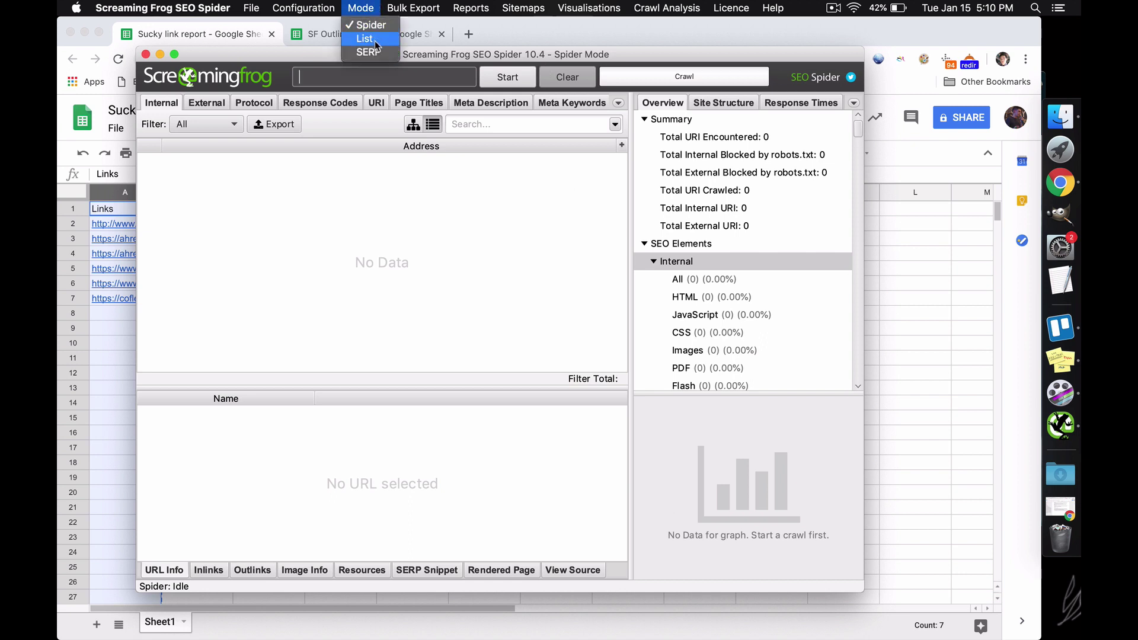
{"action": "left_click", "coordinate": [377, 23]}
{"action": "left_click", "coordinate": [356, 77]}
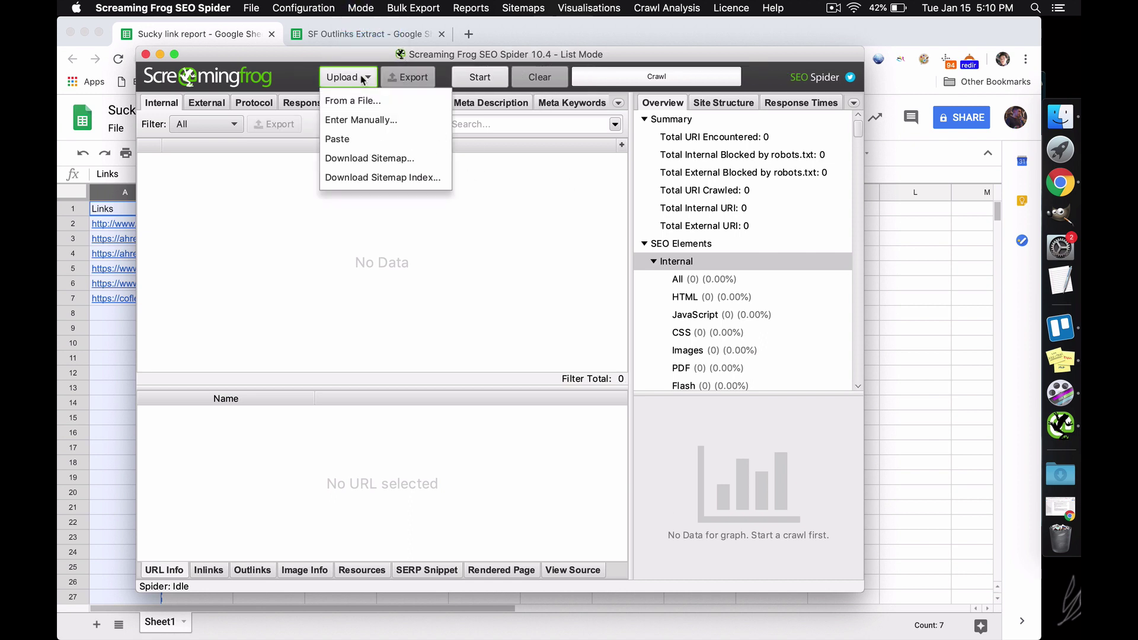
{"action": "left_click", "coordinate": [383, 140]}
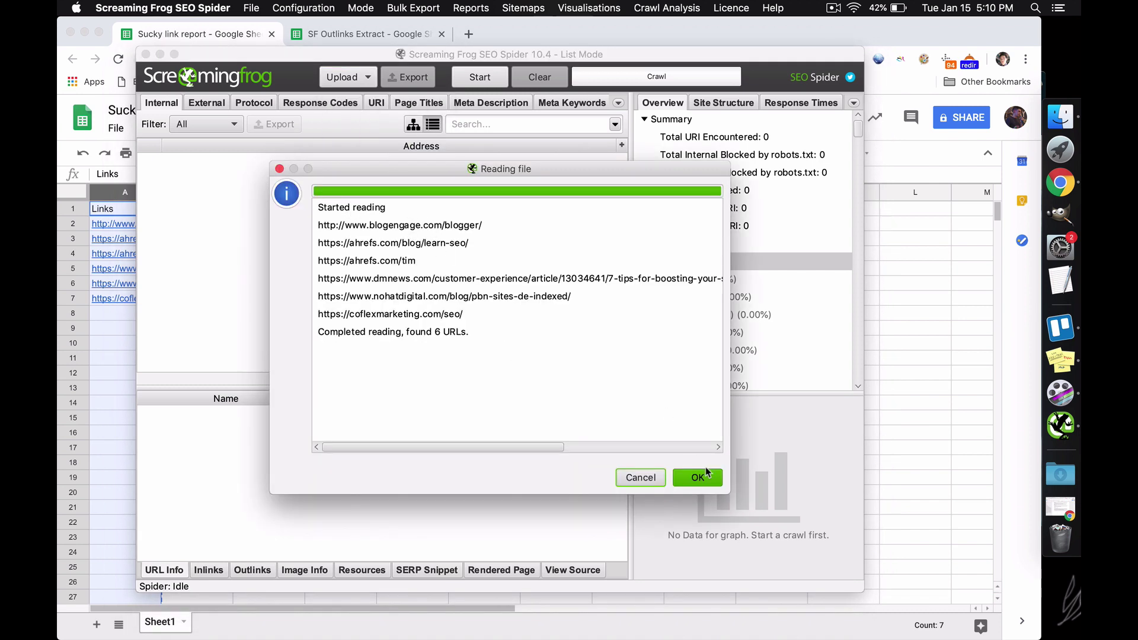
{"action": "left_click", "coordinate": [698, 479]}
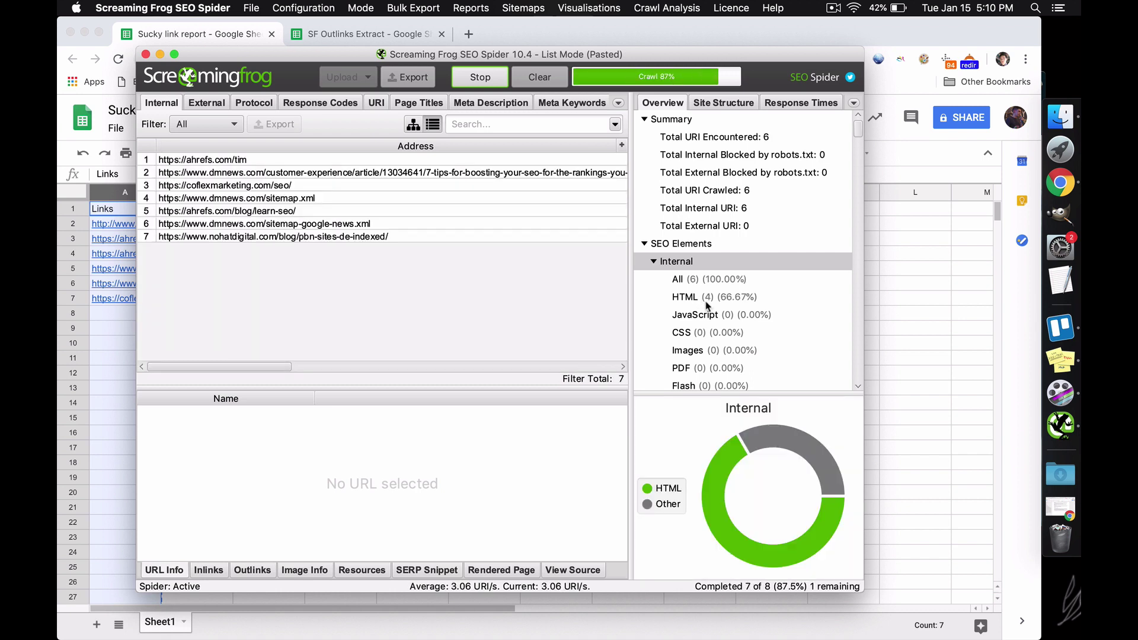
{"action": "left_click", "coordinate": [710, 285]}
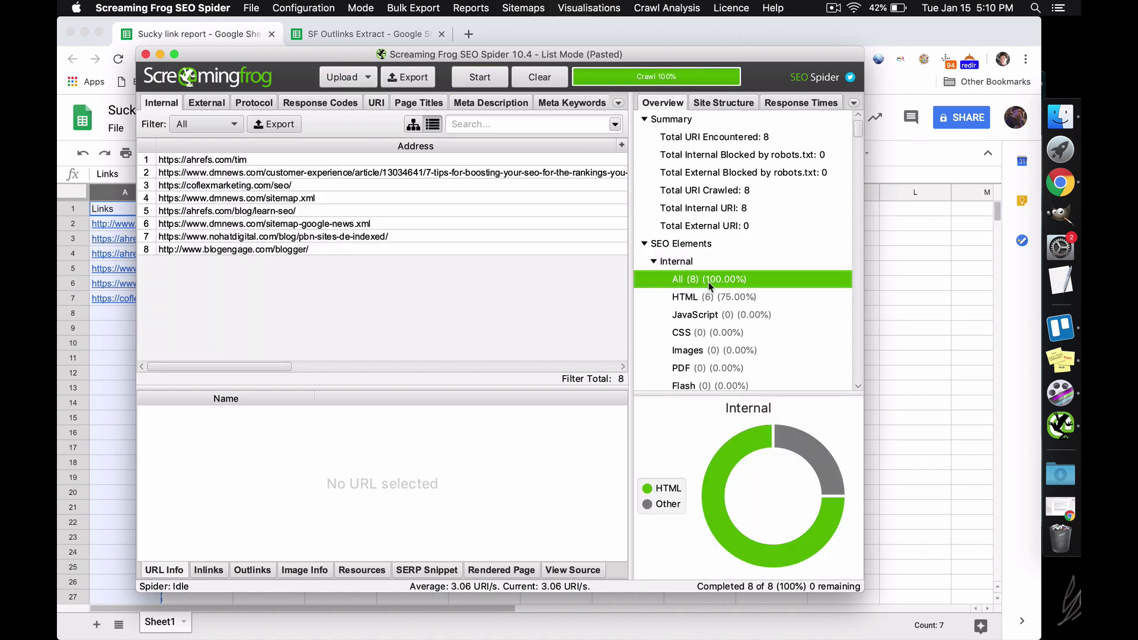
{"action": "left_click", "coordinate": [416, 199]}
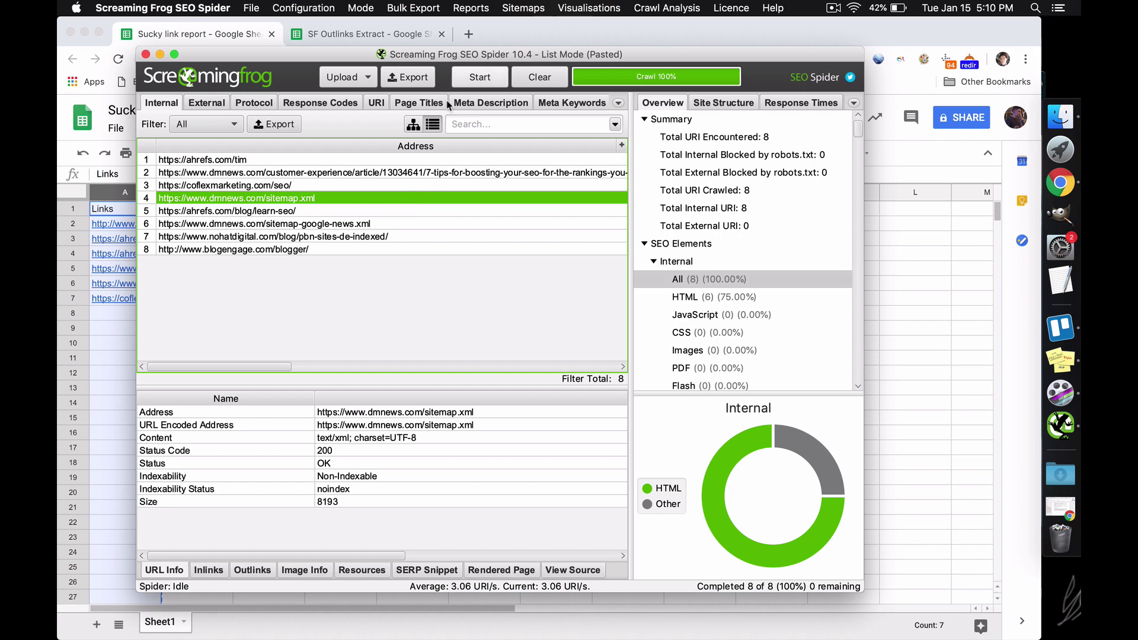
Step: Untick Crawl Linked XML Sitemaps, recrawl the list, and filter results to the six HTML URLs
{"action": "left_click", "coordinate": [293, 7]}
{"action": "left_click", "coordinate": [299, 26]}
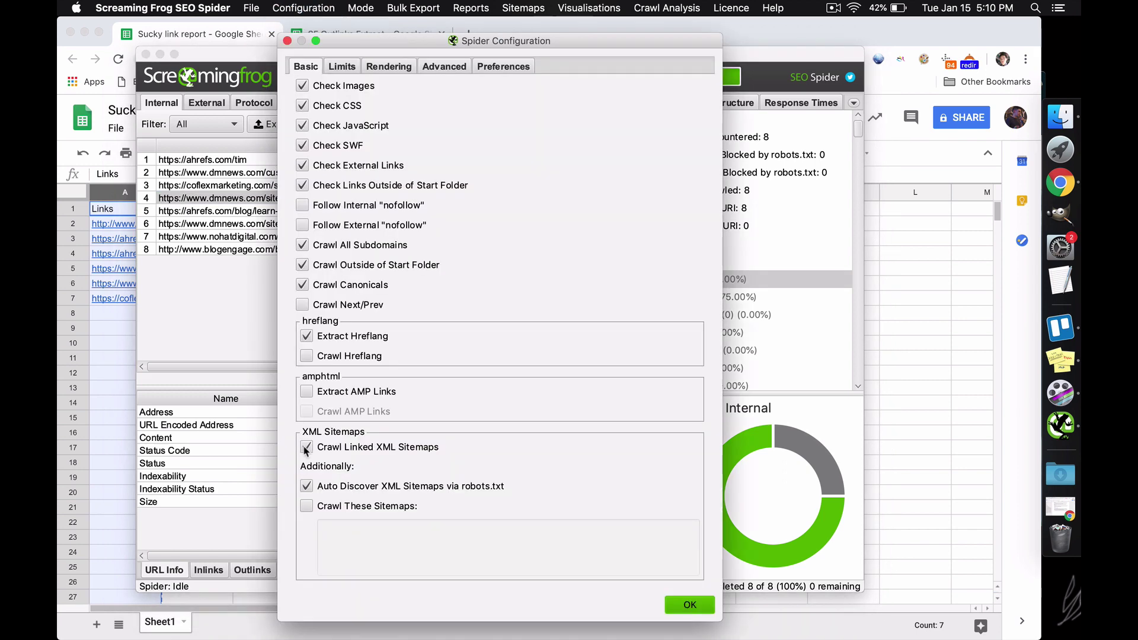
{"action": "left_click", "coordinate": [710, 614]}
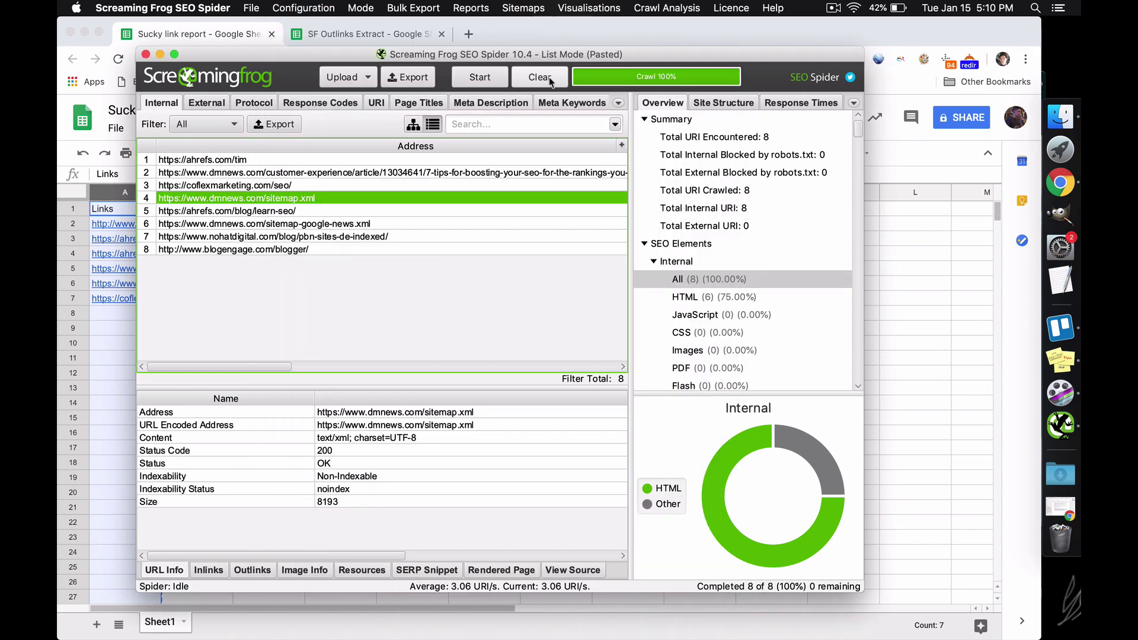
{"action": "left_click", "coordinate": [303, 8]}
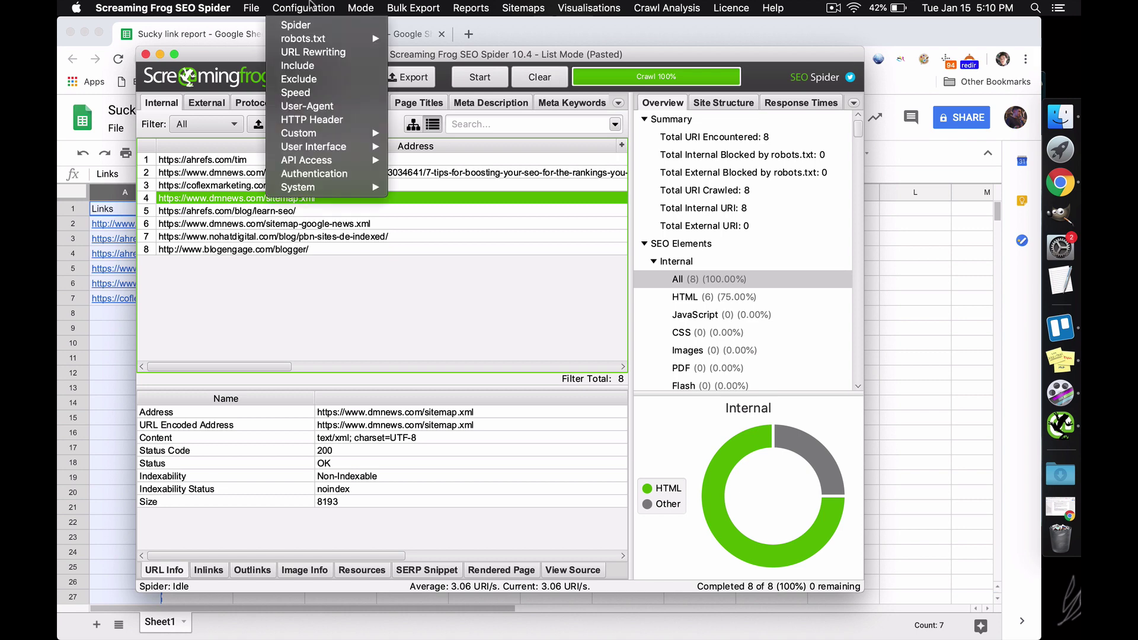
{"action": "left_click", "coordinate": [307, 29]}
{"action": "left_click", "coordinate": [354, 449]}
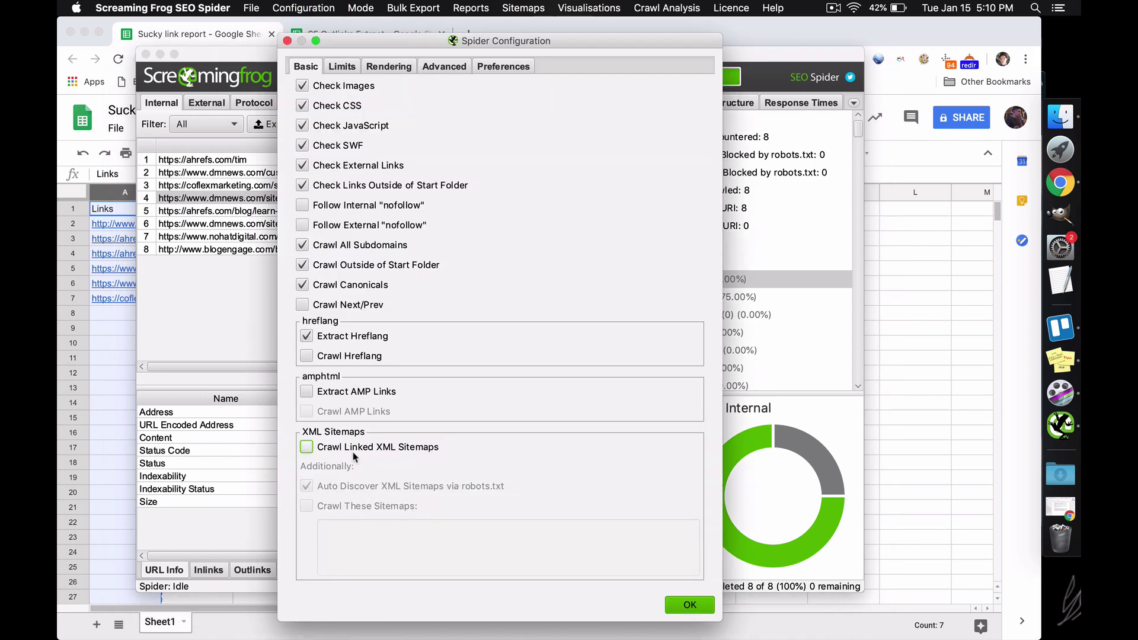
{"action": "left_click", "coordinate": [676, 605]}
{"action": "left_click", "coordinate": [481, 78]}
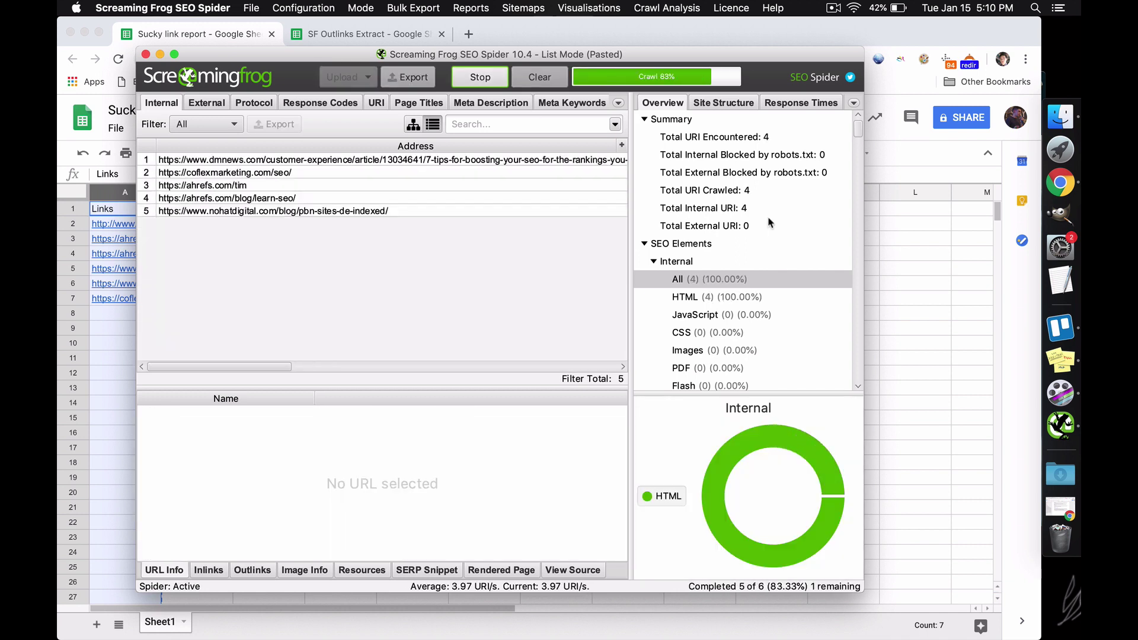
{"action": "left_click", "coordinate": [726, 296]}
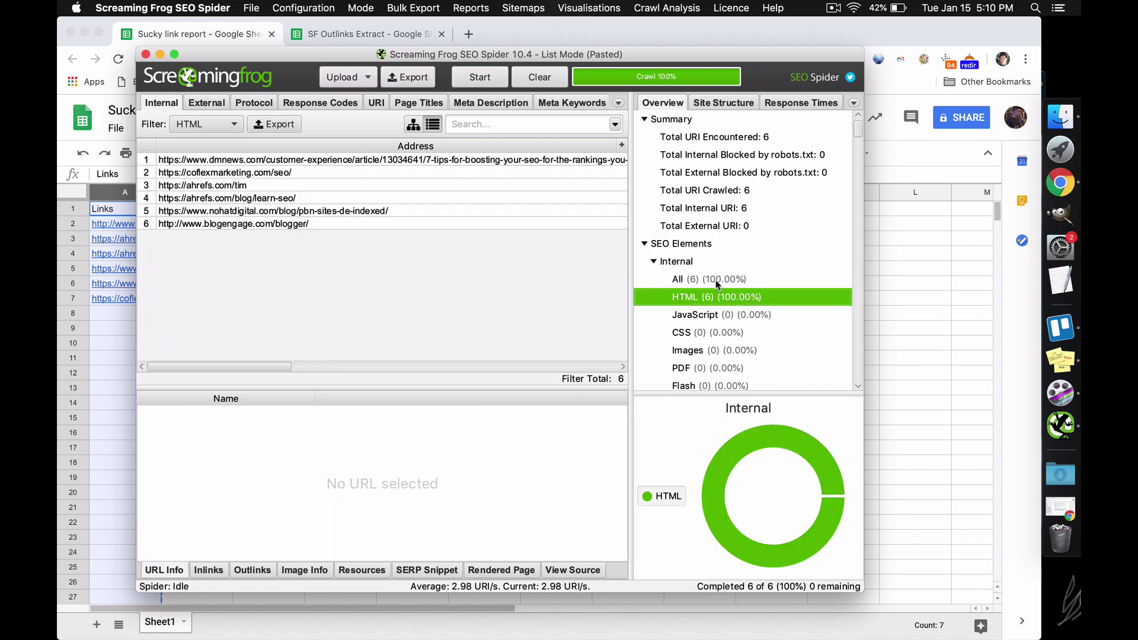
{"action": "left_click", "coordinate": [718, 283]}
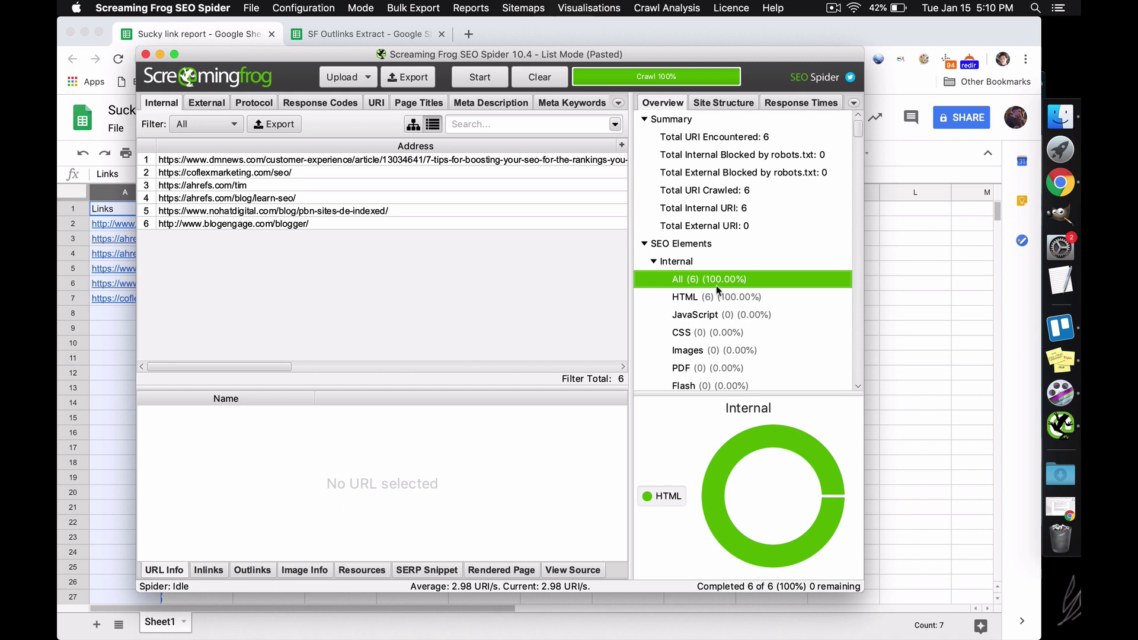
{"action": "left_click", "coordinate": [723, 297]}
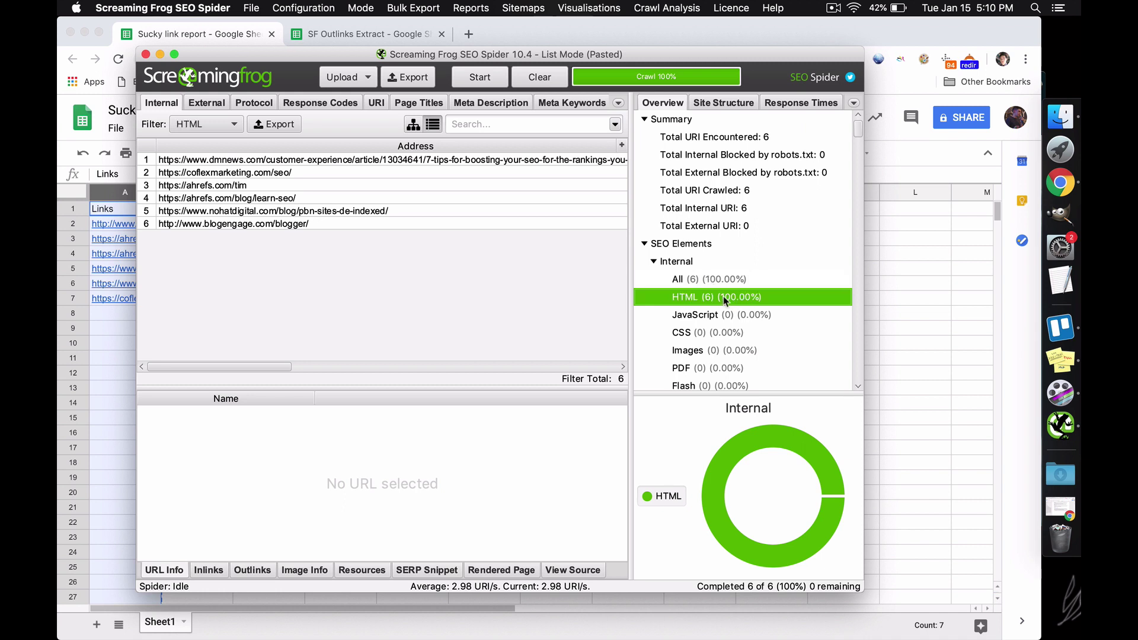
Step: Bulk-export All Outlinks and save it as all_outlinks.csv in Downloads
{"action": "left_click", "coordinate": [424, 7]}
{"action": "left_click", "coordinate": [433, 39]}
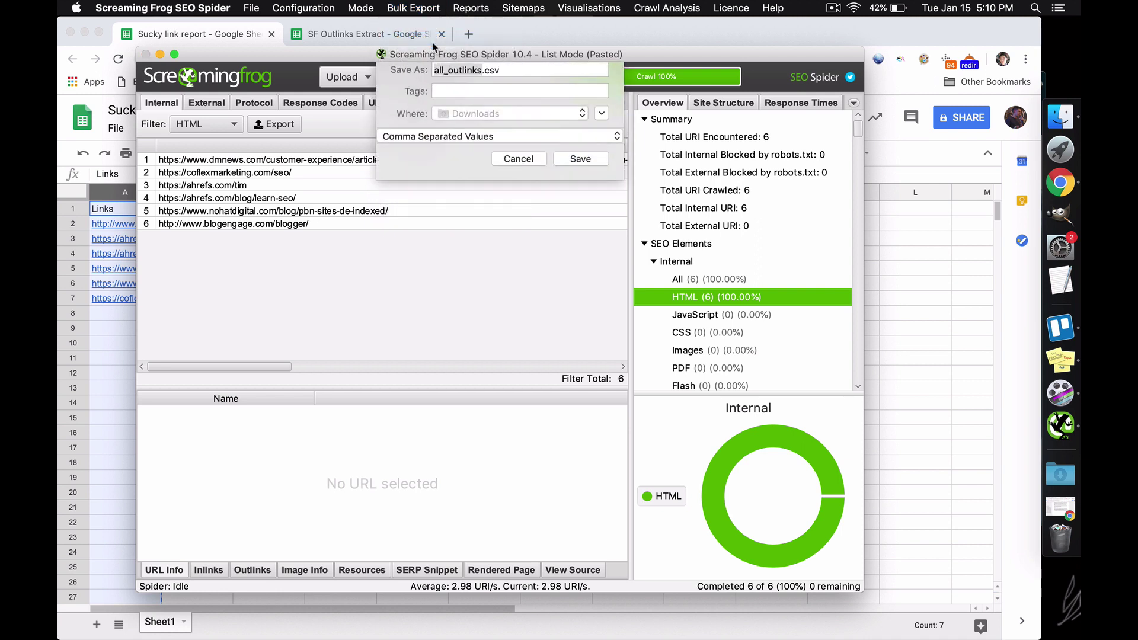
{"action": "key", "text": "Return"}
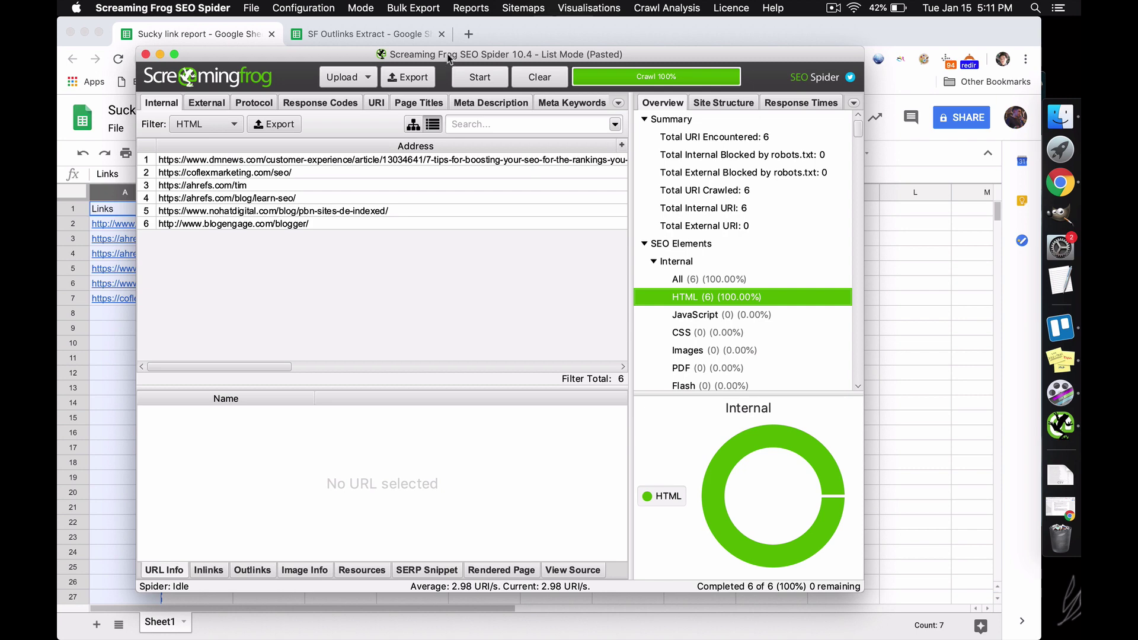
Step: Import all_outlinks.csv into the Import sheet starting at cell A1
{"action": "left_click", "coordinate": [336, 36]}
{"action": "left_click", "coordinate": [336, 37]}
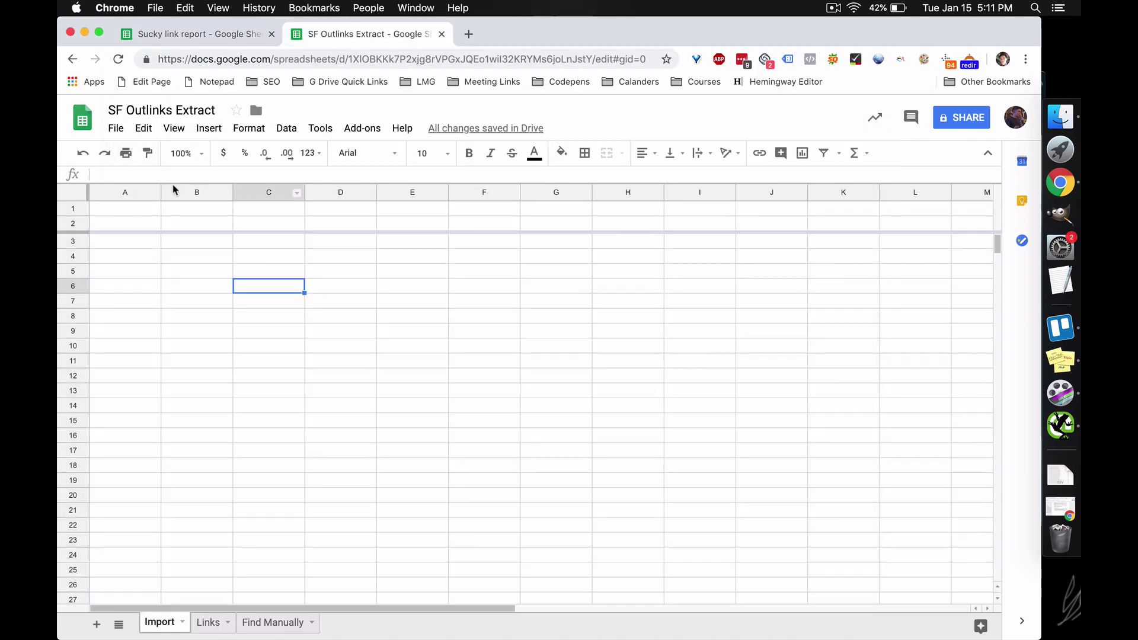
{"action": "left_click", "coordinate": [140, 211]}
{"action": "left_click", "coordinate": [116, 129]}
{"action": "left_click", "coordinate": [165, 223]}
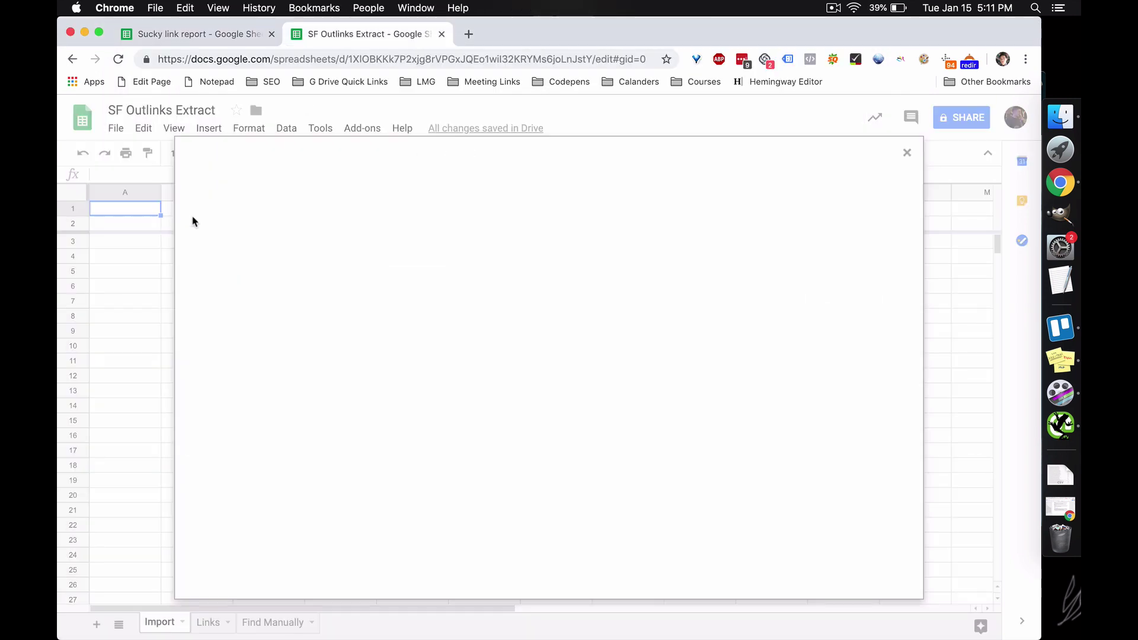
{"action": "left_click", "coordinate": [437, 193]}
{"action": "left_click", "coordinate": [1062, 477]}
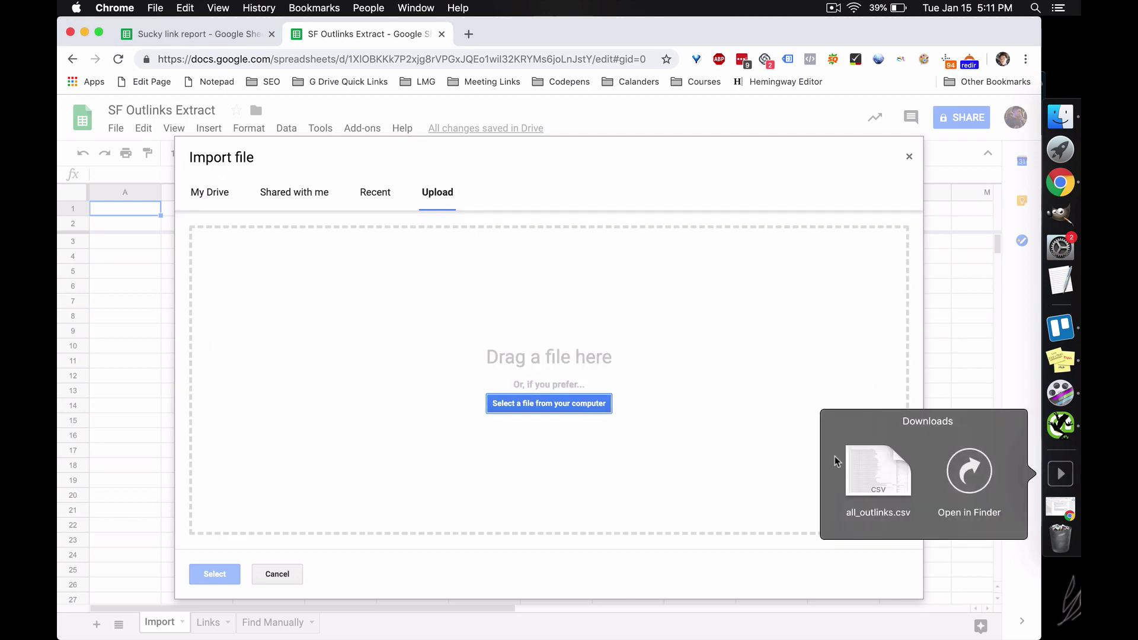
{"action": "left_click_drag", "start_coordinate": [876, 455], "coordinate": [733, 356]}
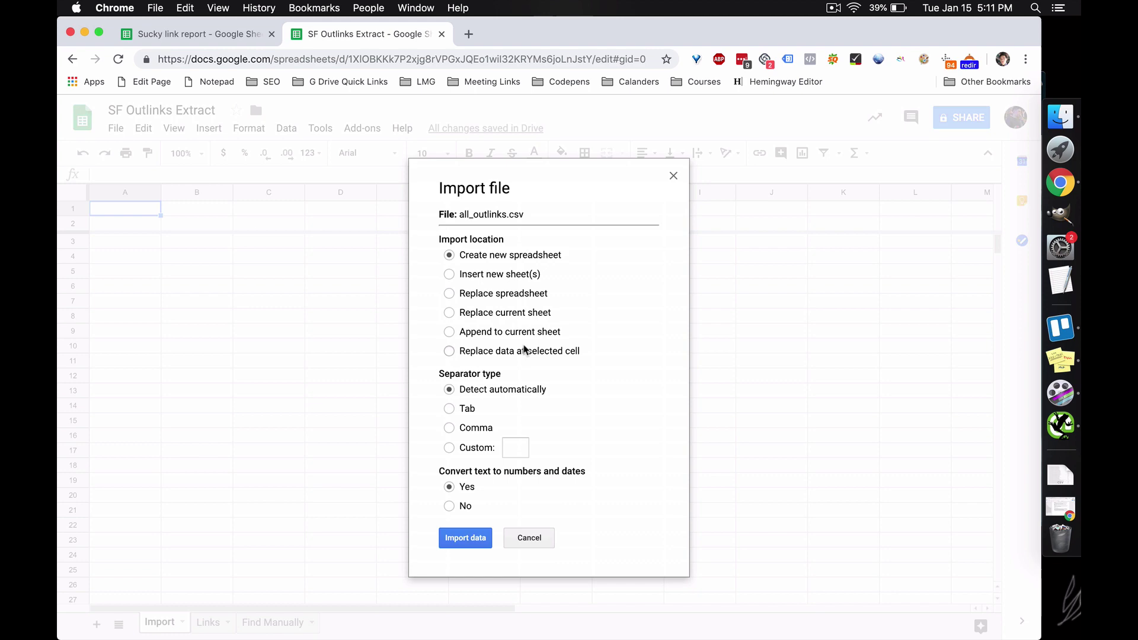
{"action": "left_click", "coordinate": [524, 350]}
{"action": "left_click", "coordinate": [465, 538]}
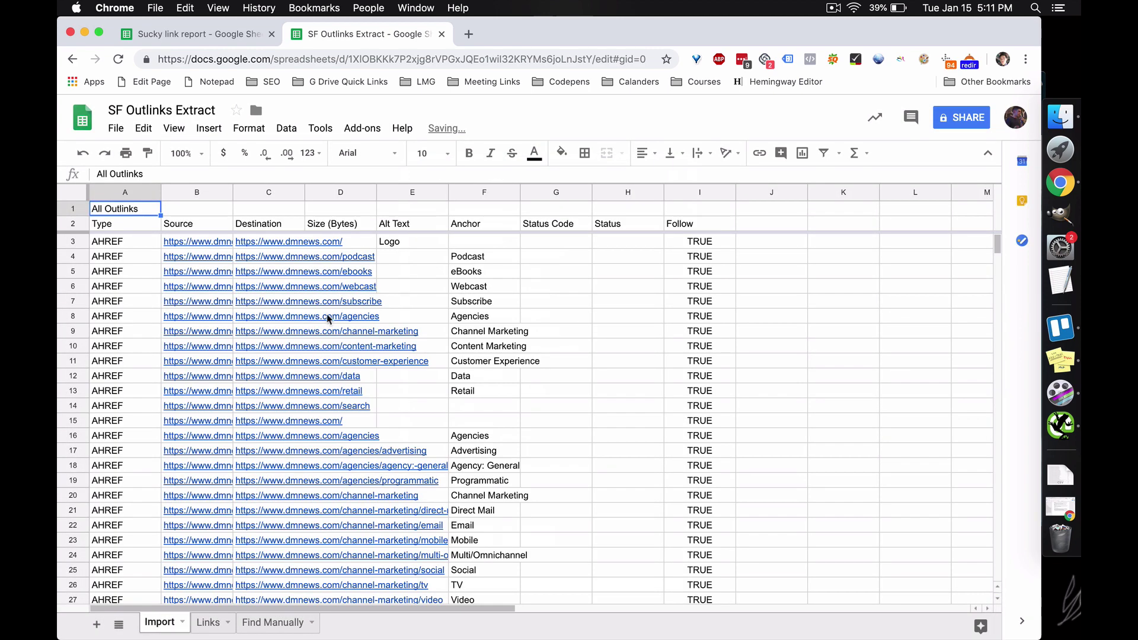
Step: Review the imported source, destination and anchor columns, then view the Links sheet showing 7 found
{"action": "left_click", "coordinate": [320, 302]}
{"action": "scroll", "coordinate": [321, 331], "scroll_direction": "down", "scroll_amount": 20}
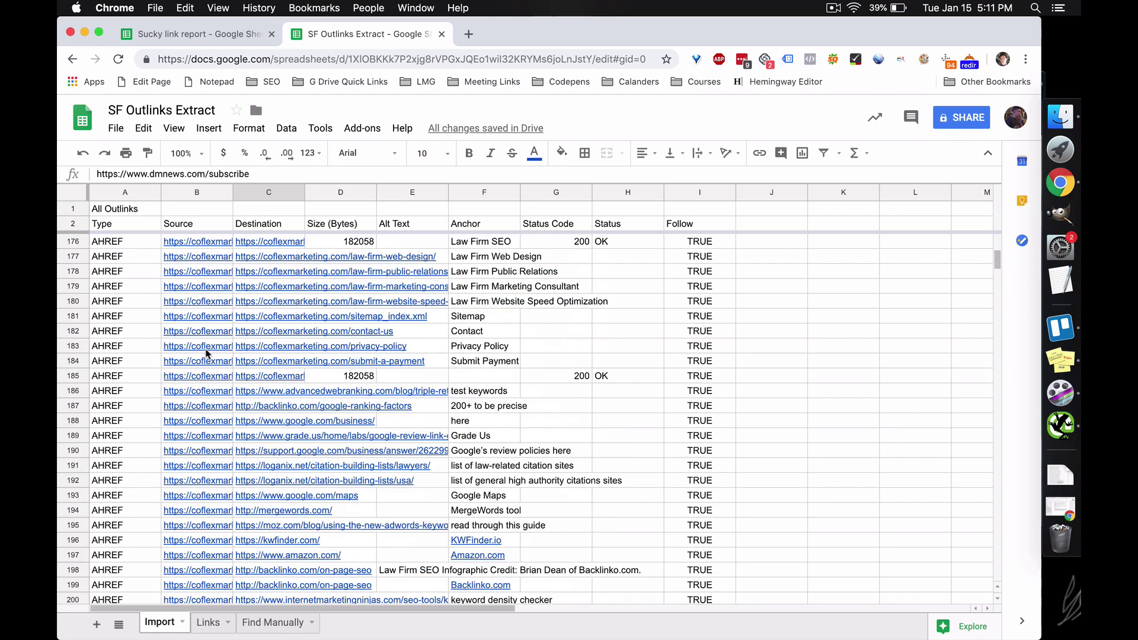
{"action": "scroll", "coordinate": [206, 354], "scroll_direction": "up", "scroll_amount": 20}
{"action": "left_click_drag", "start_coordinate": [191, 243], "coordinate": [204, 374]}
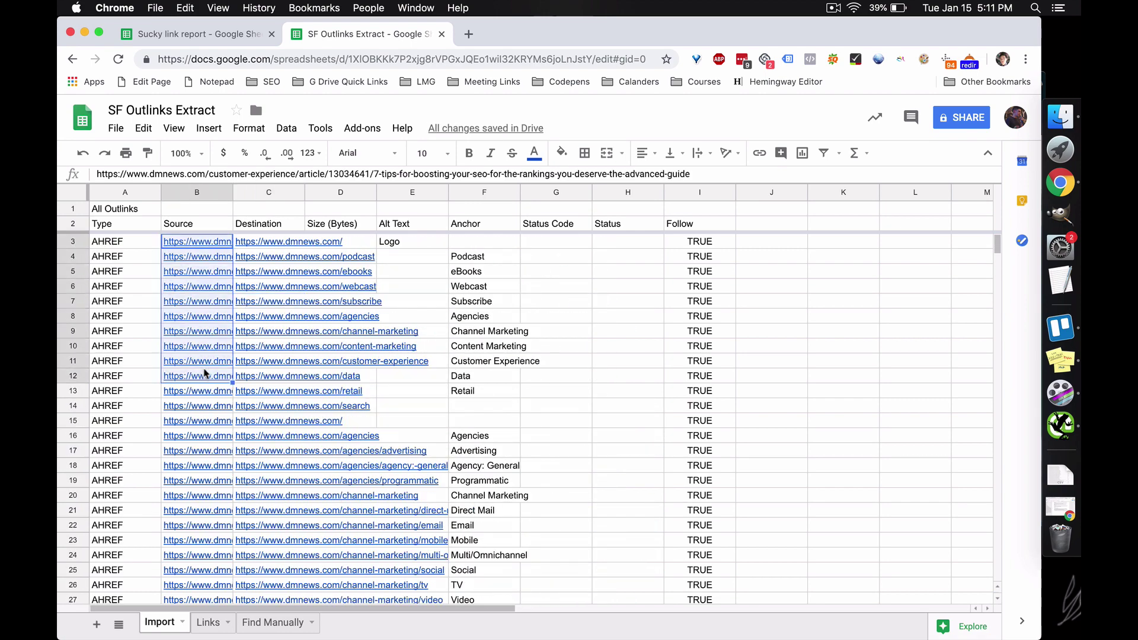
{"action": "left_click", "coordinate": [262, 271]}
{"action": "left_click_drag", "start_coordinate": [483, 258], "coordinate": [475, 363]}
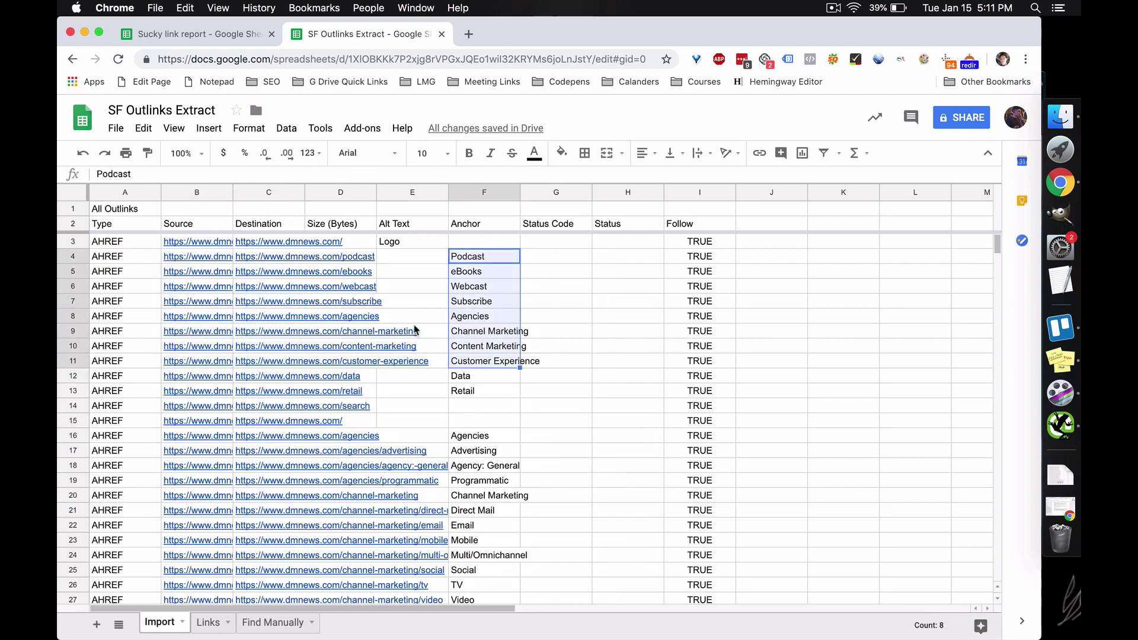
{"action": "left_click", "coordinate": [415, 330]}
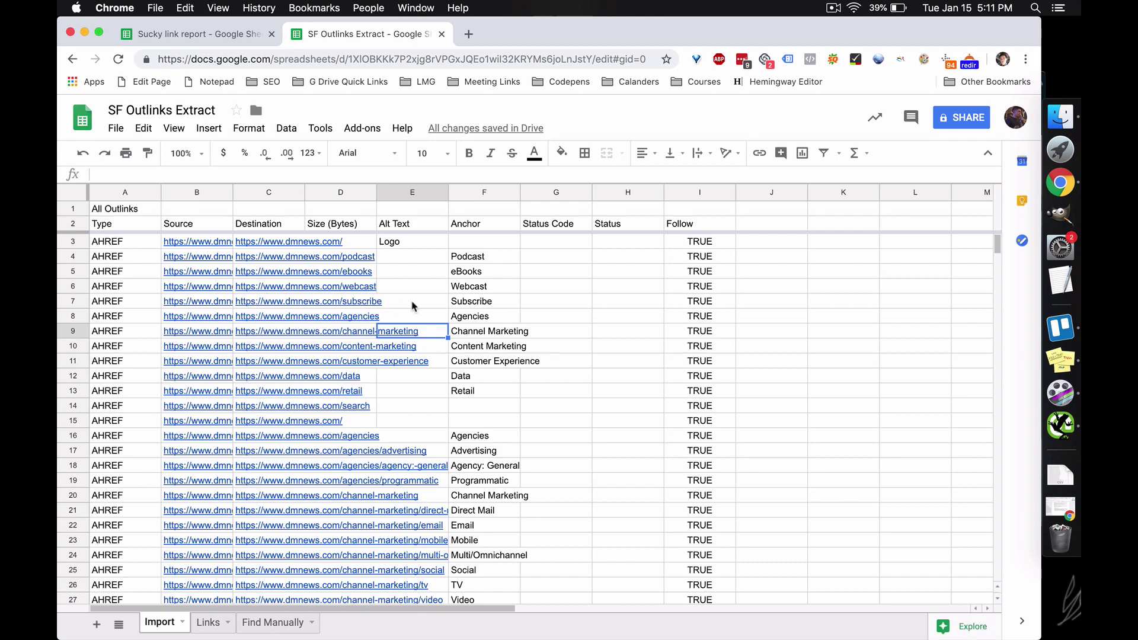
{"action": "left_click", "coordinate": [413, 274]}
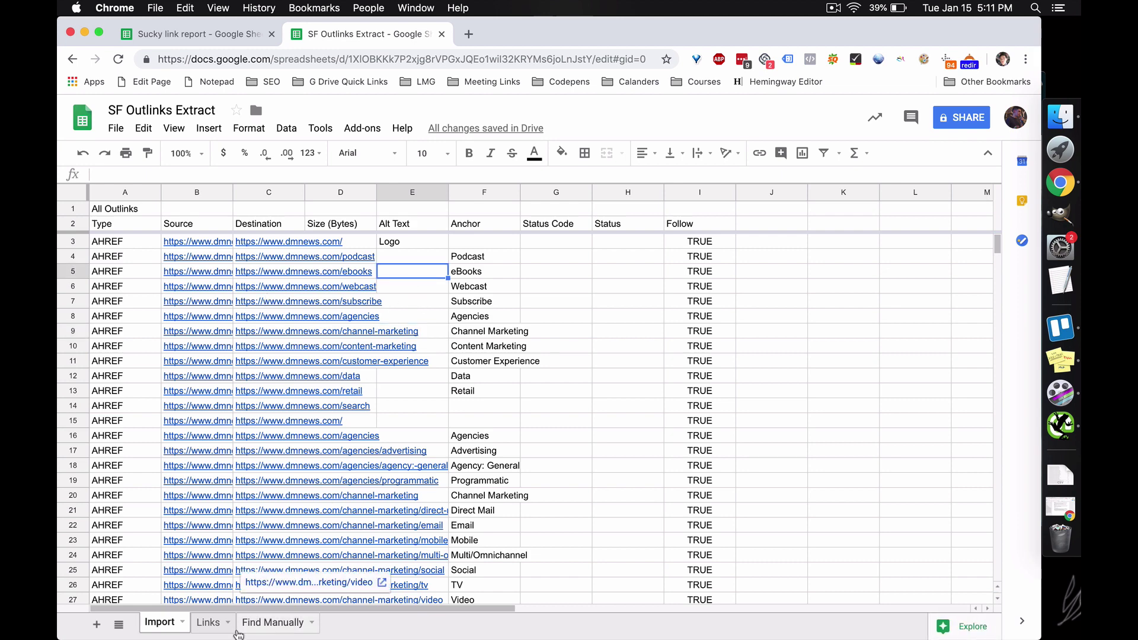
{"action": "left_click", "coordinate": [221, 627]}
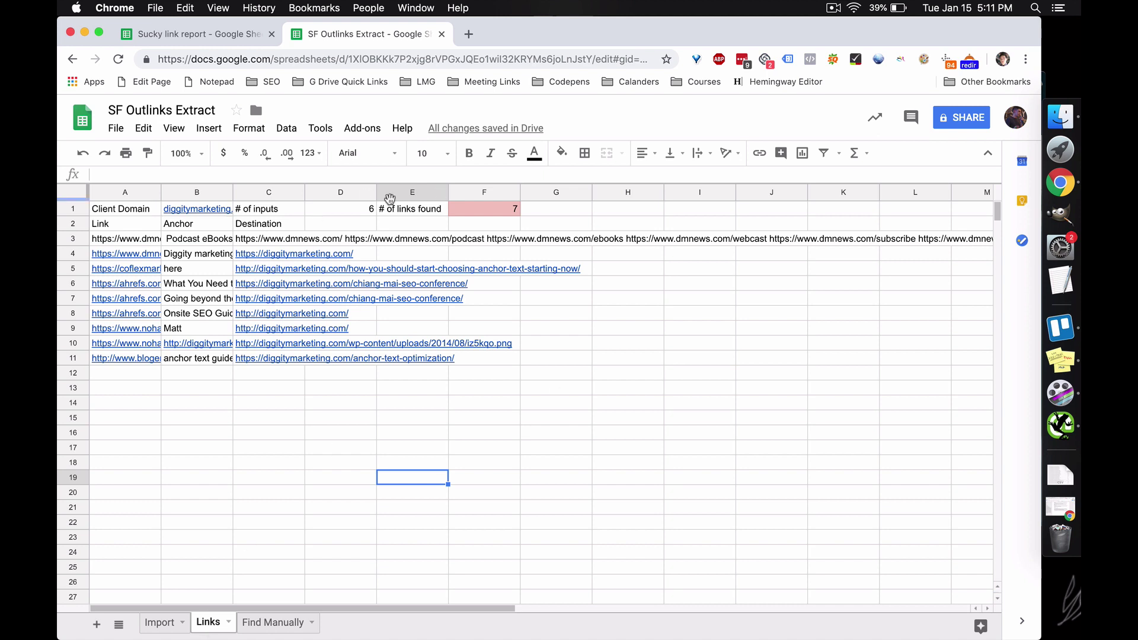
{"action": "left_click", "coordinate": [182, 213]}
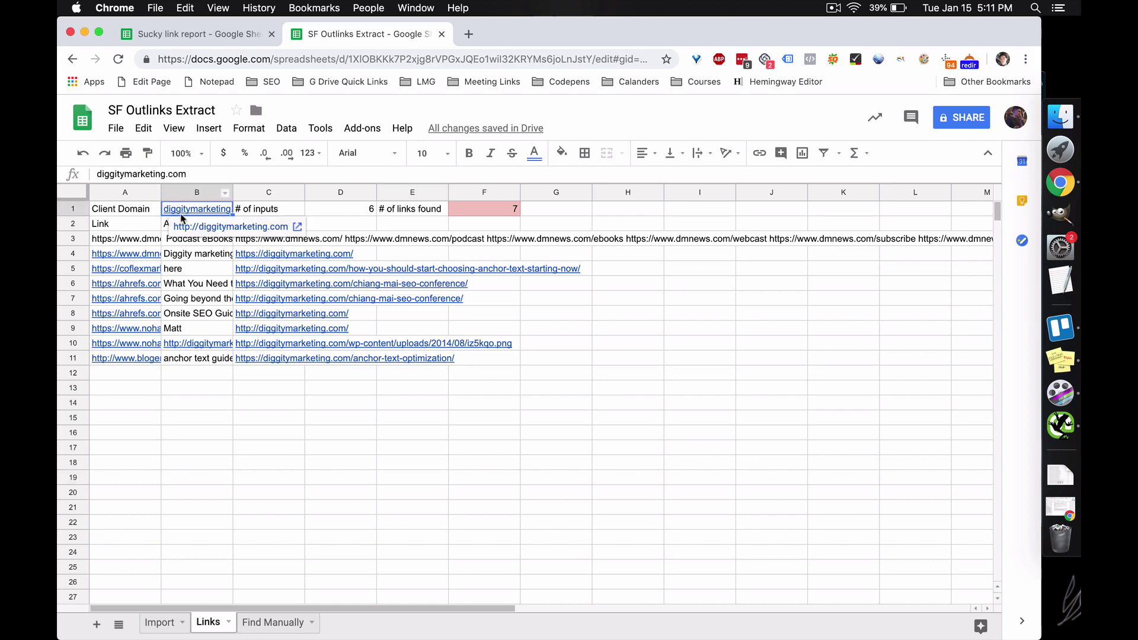
{"action": "key", "text": "BackSpace"}
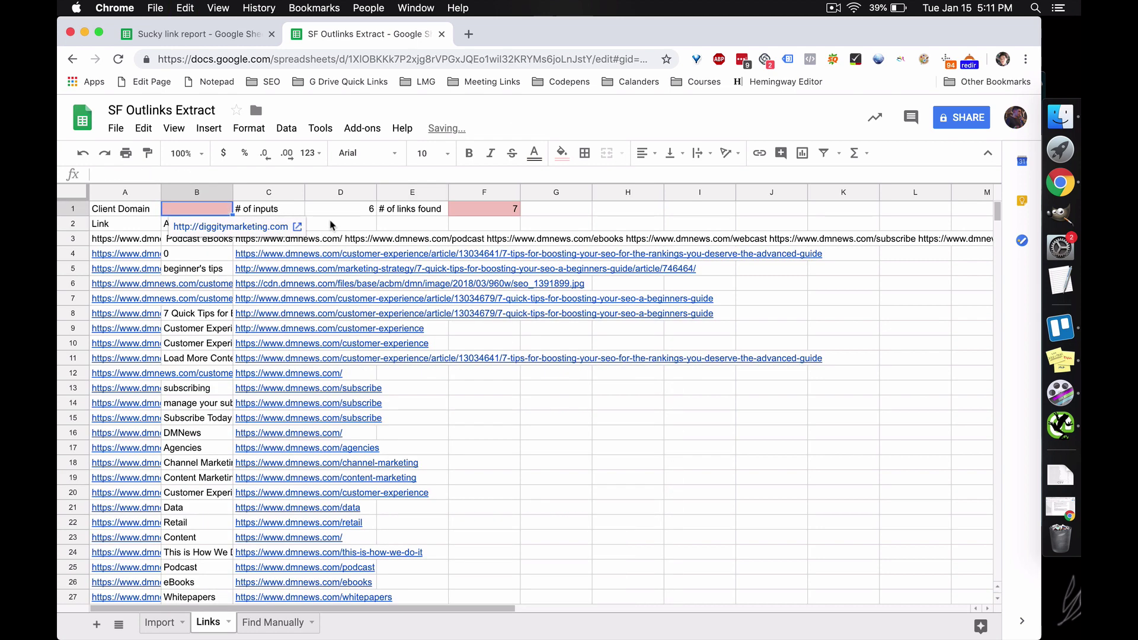
{"action": "left_click", "coordinate": [333, 214]}
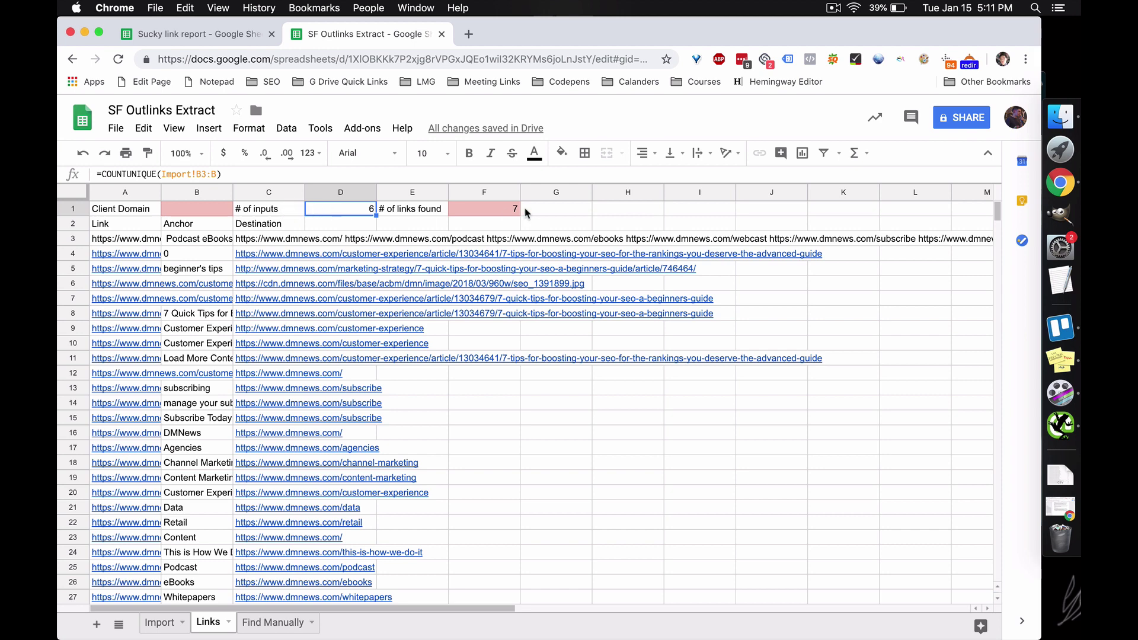
{"action": "left_click", "coordinate": [508, 215]}
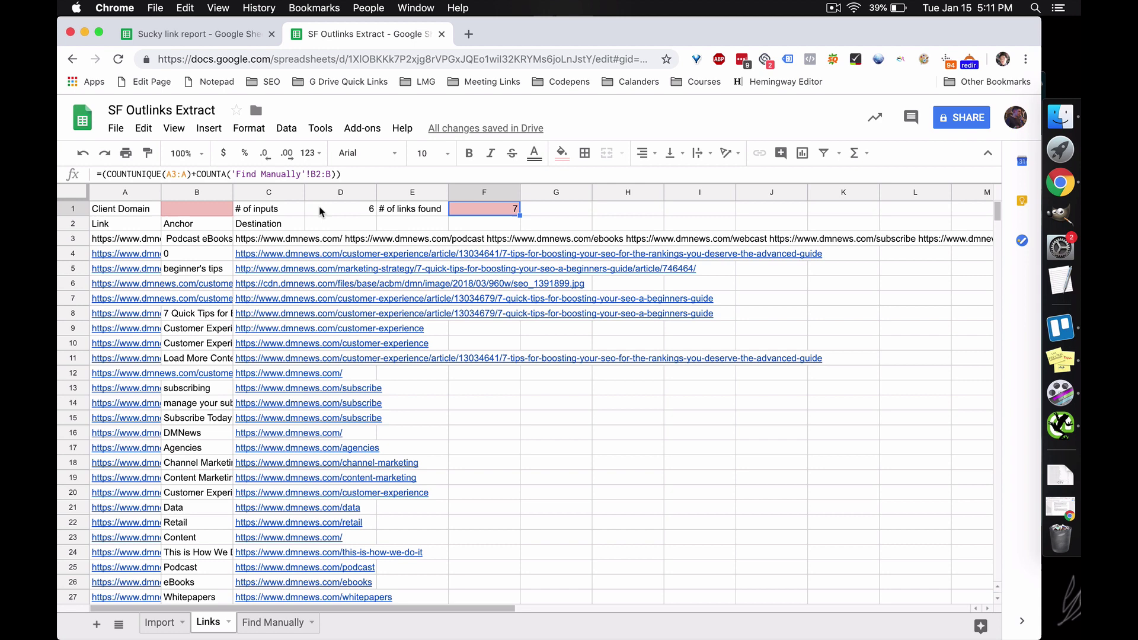
{"action": "left_click", "coordinate": [333, 216]}
{"action": "left_click", "coordinate": [476, 216]}
{"action": "left_click", "coordinate": [334, 215]}
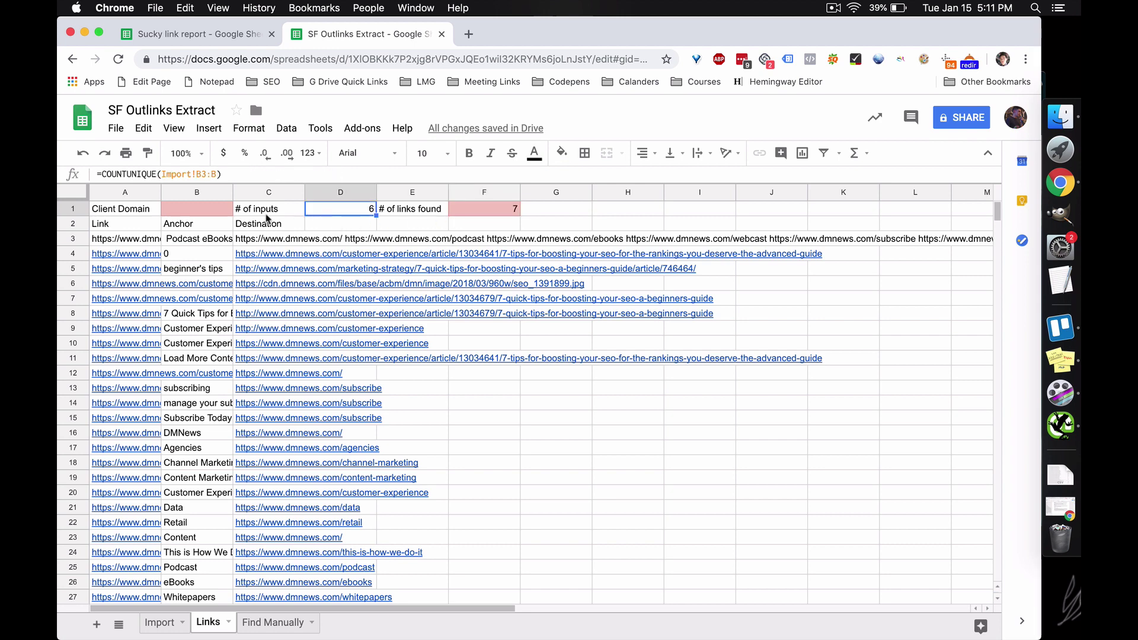
{"action": "left_click", "coordinate": [194, 215]}
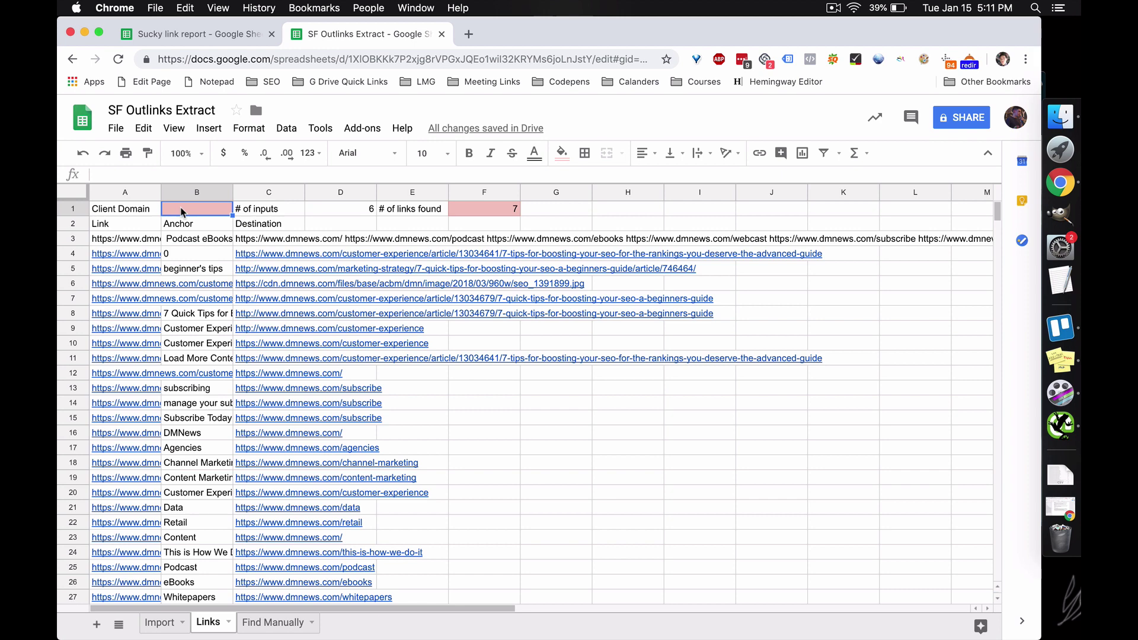
{"action": "type", "text": "diggitymarketing.com"}
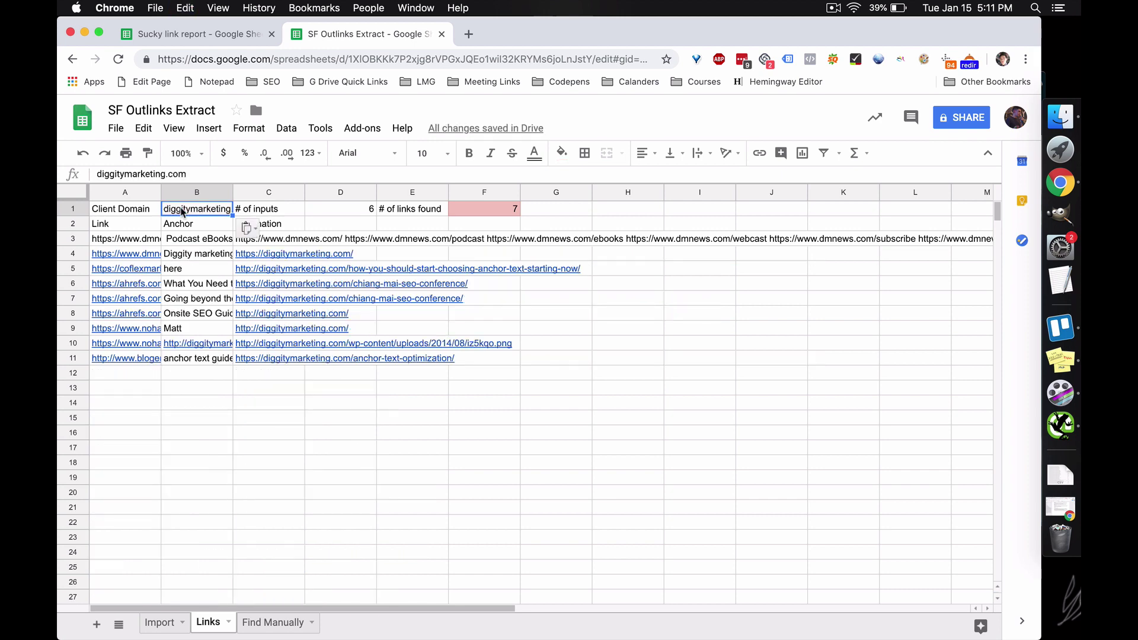
{"action": "key", "text": "Down"}
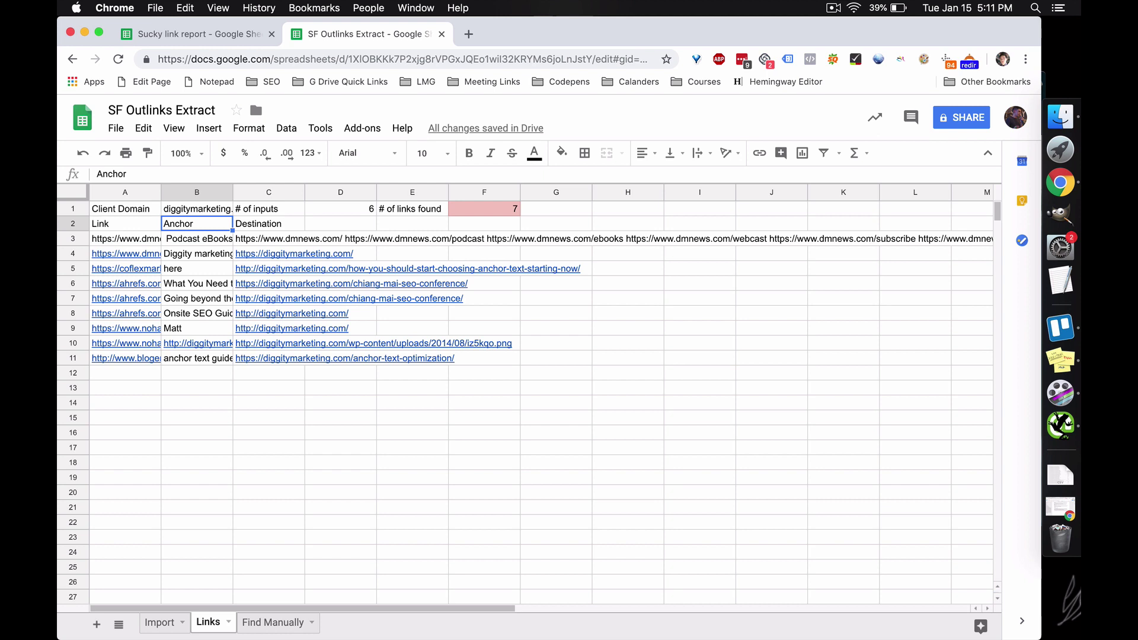
{"action": "left_click", "coordinate": [273, 242]}
{"action": "left_click_drag", "start_coordinate": [285, 338], "coordinate": [285, 344]}
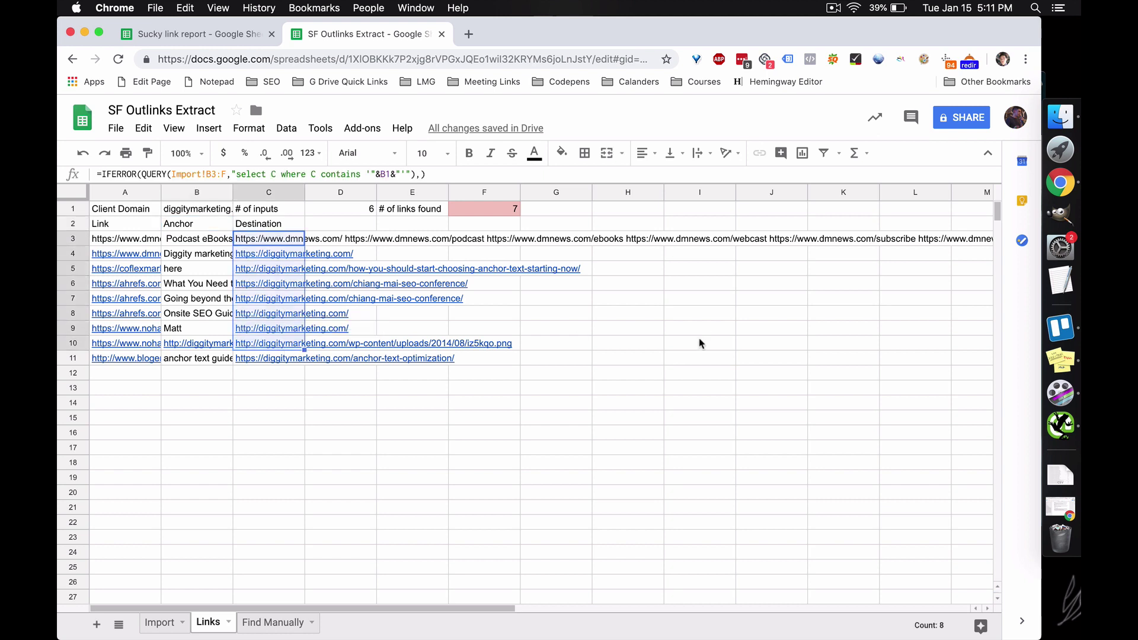
{"action": "left_click", "coordinate": [701, 343]}
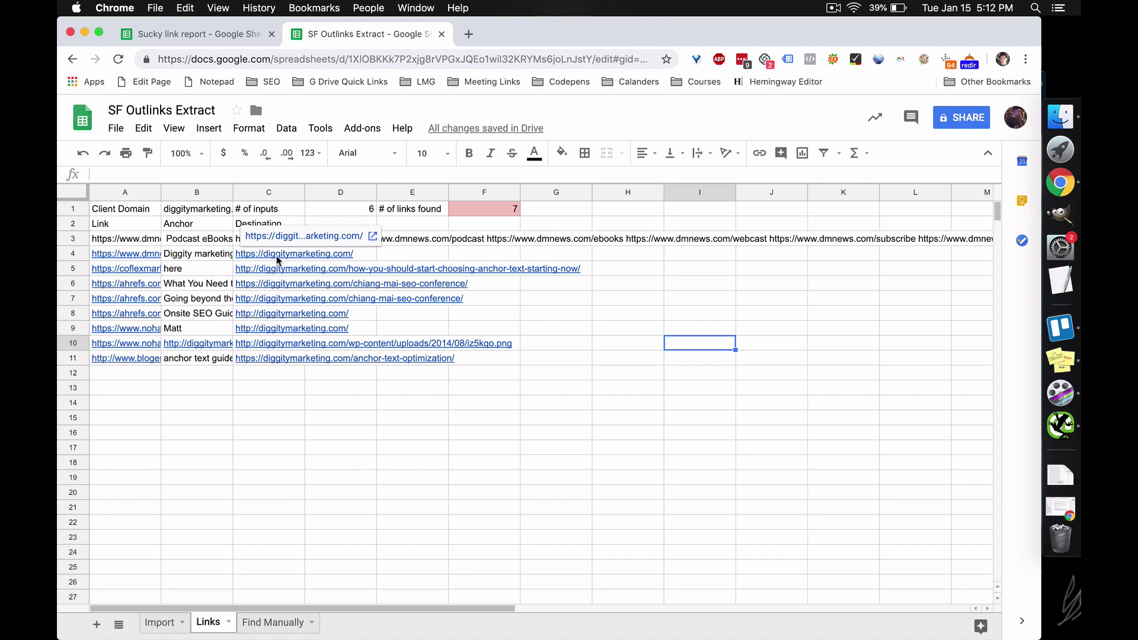
{"action": "left_click", "coordinate": [320, 211]}
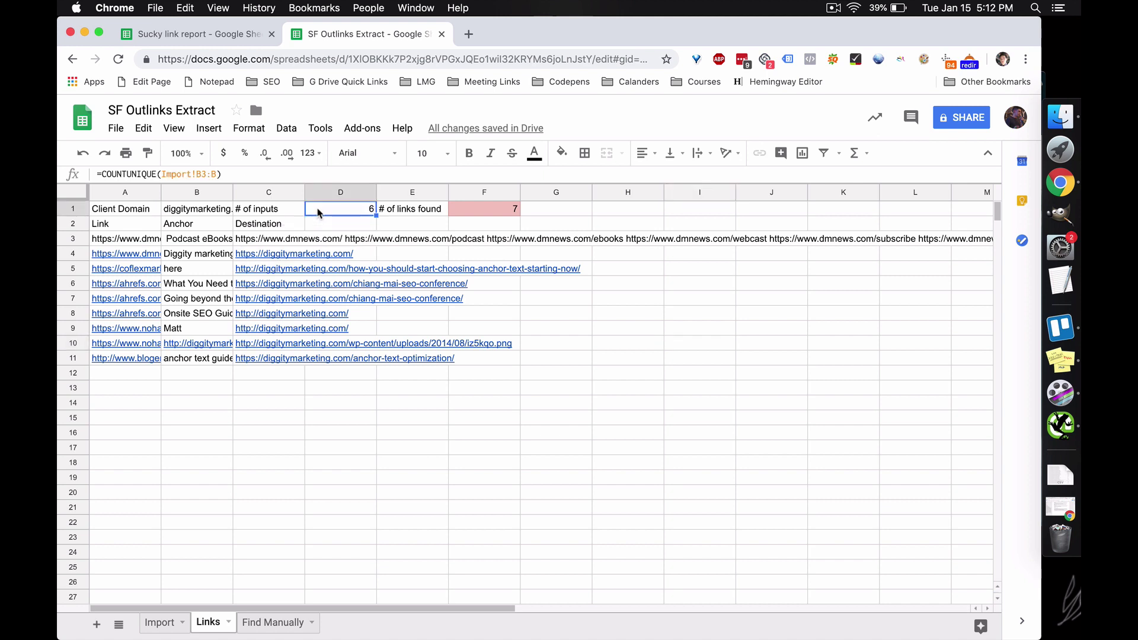
{"action": "left_click", "coordinate": [274, 241]}
{"action": "left_click_drag", "start_coordinate": [282, 358], "coordinate": [262, 242]}
{"action": "left_click", "coordinate": [260, 243]}
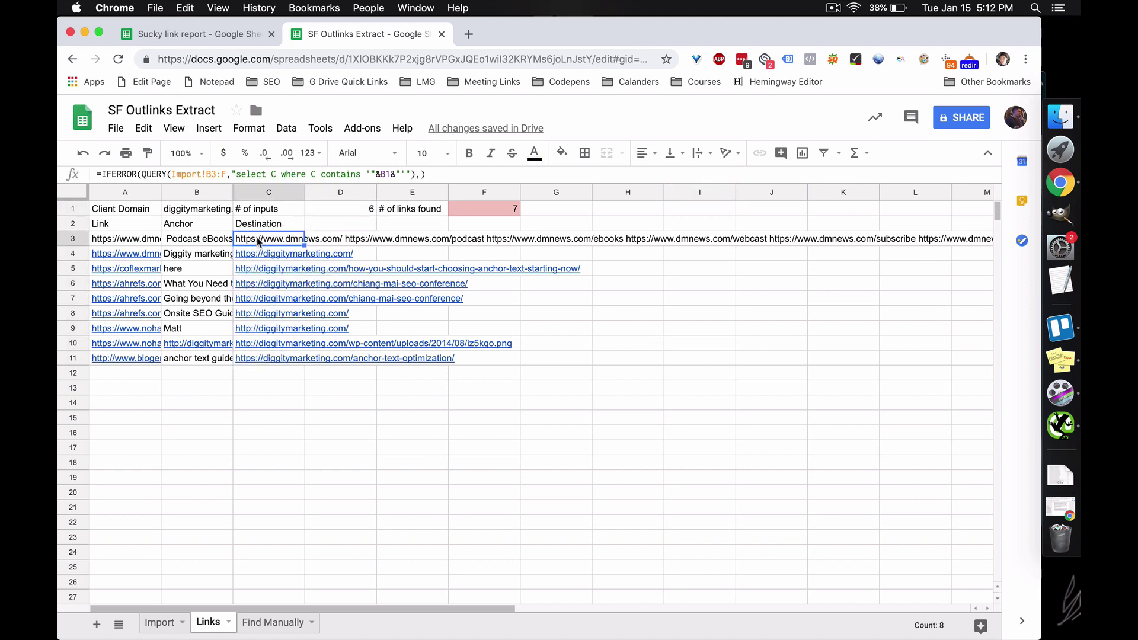
{"action": "left_click", "coordinate": [598, 332]}
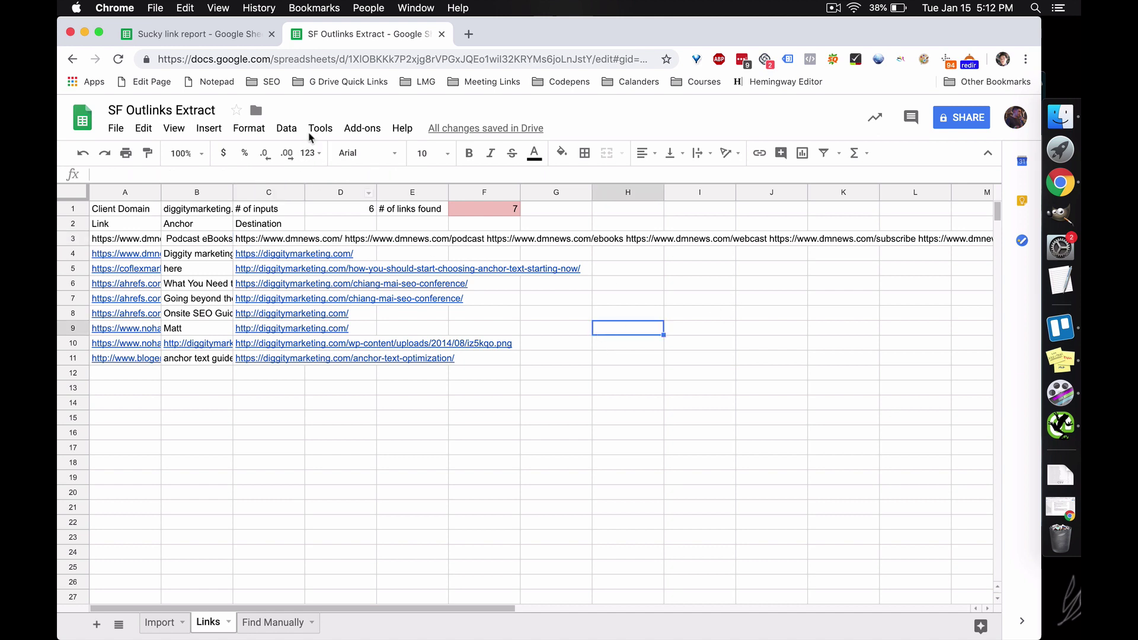
Step: Run the Links - Paste Value macro, authorizing the script with the Google account
{"action": "left_click", "coordinate": [286, 128]}
{"action": "mouse_move", "coordinate": [323, 128]}
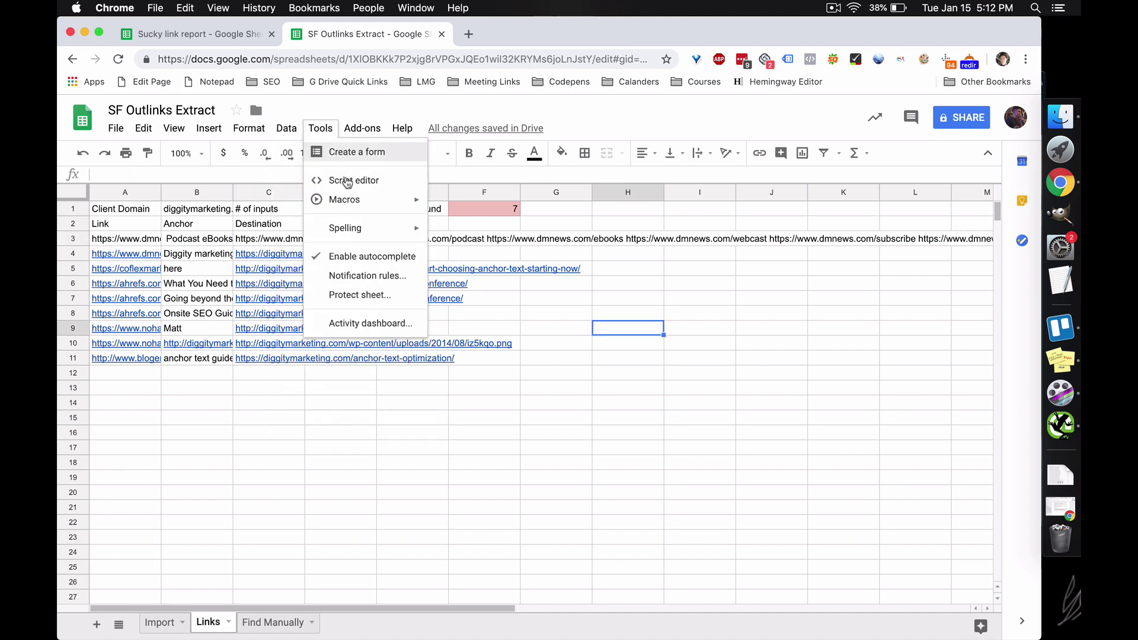
{"action": "mouse_move", "coordinate": [360, 202]}
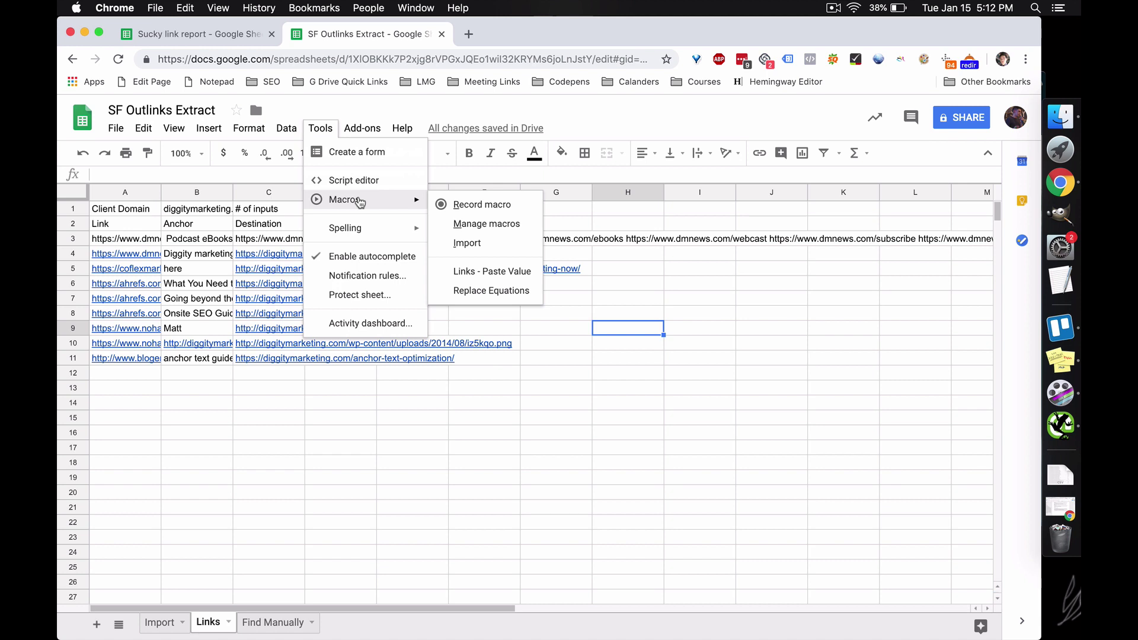
{"action": "left_click", "coordinate": [493, 272]}
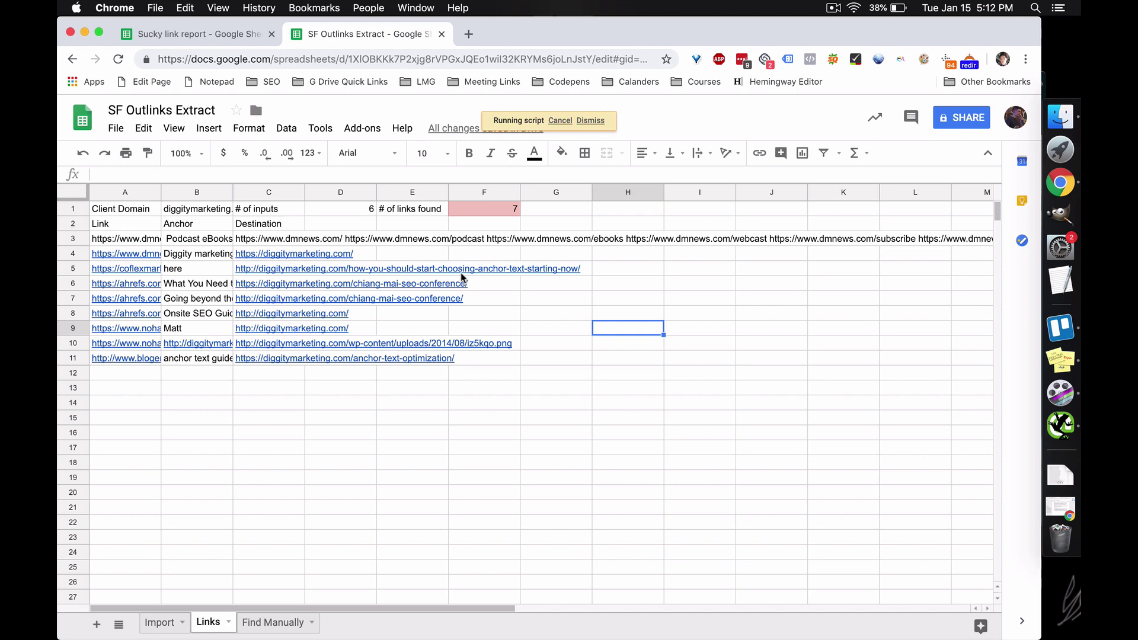
{"action": "left_click", "coordinate": [452, 398]}
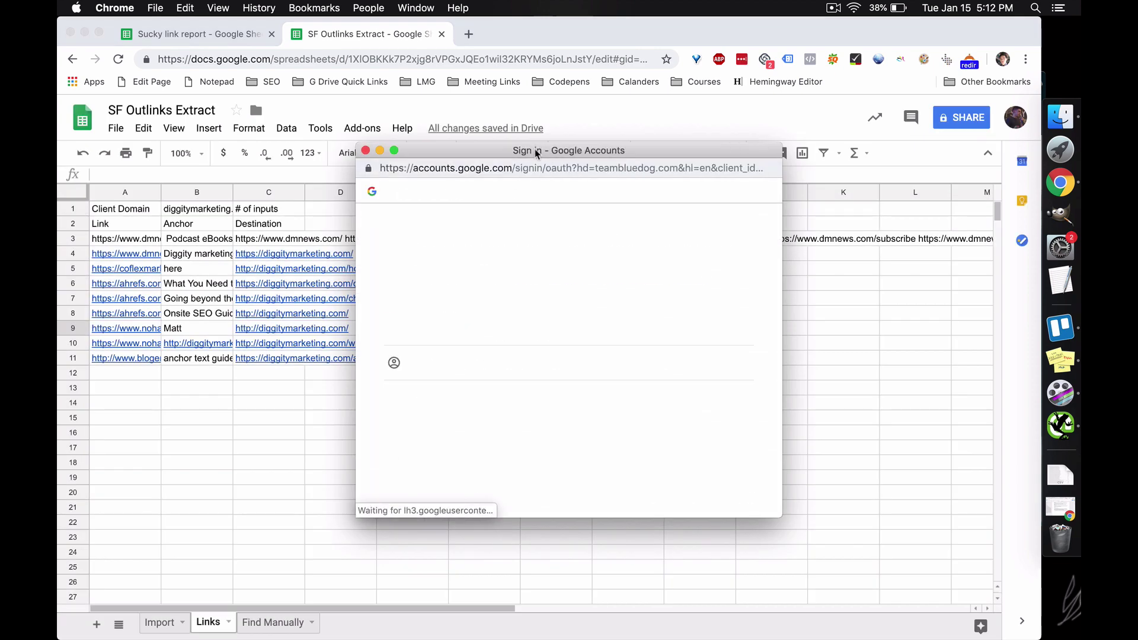
{"action": "left_click_drag", "start_coordinate": [534, 148], "coordinate": [526, 110]}
{"action": "left_click", "coordinate": [495, 283]}
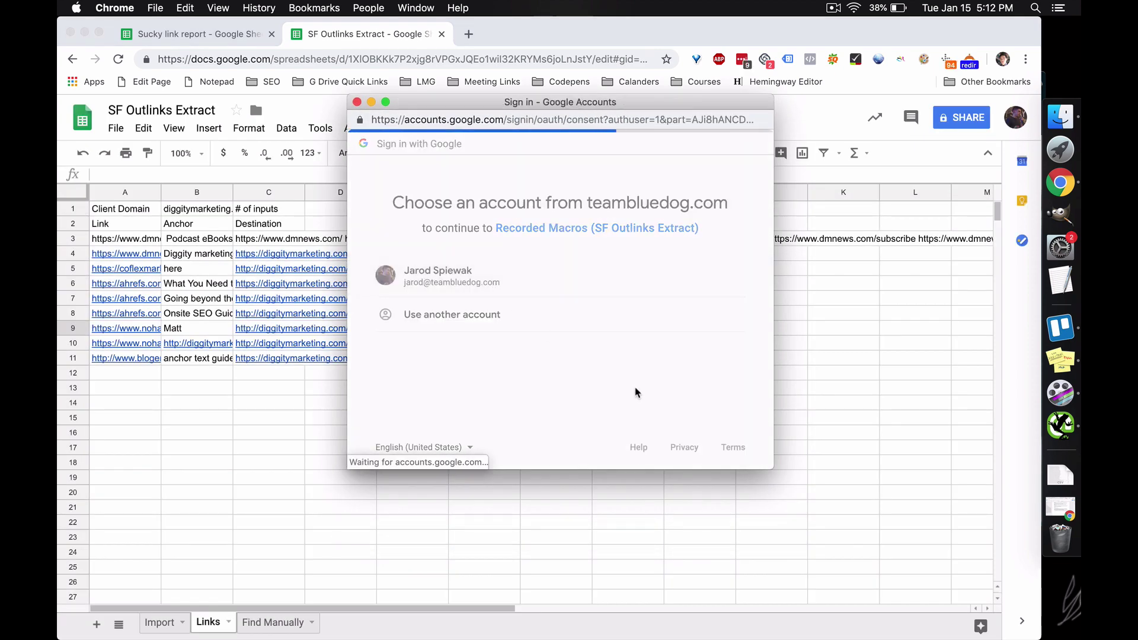
{"action": "scroll", "coordinate": [651, 356], "scroll_direction": "down", "scroll_amount": 3}
{"action": "left_click", "coordinate": [731, 388]}
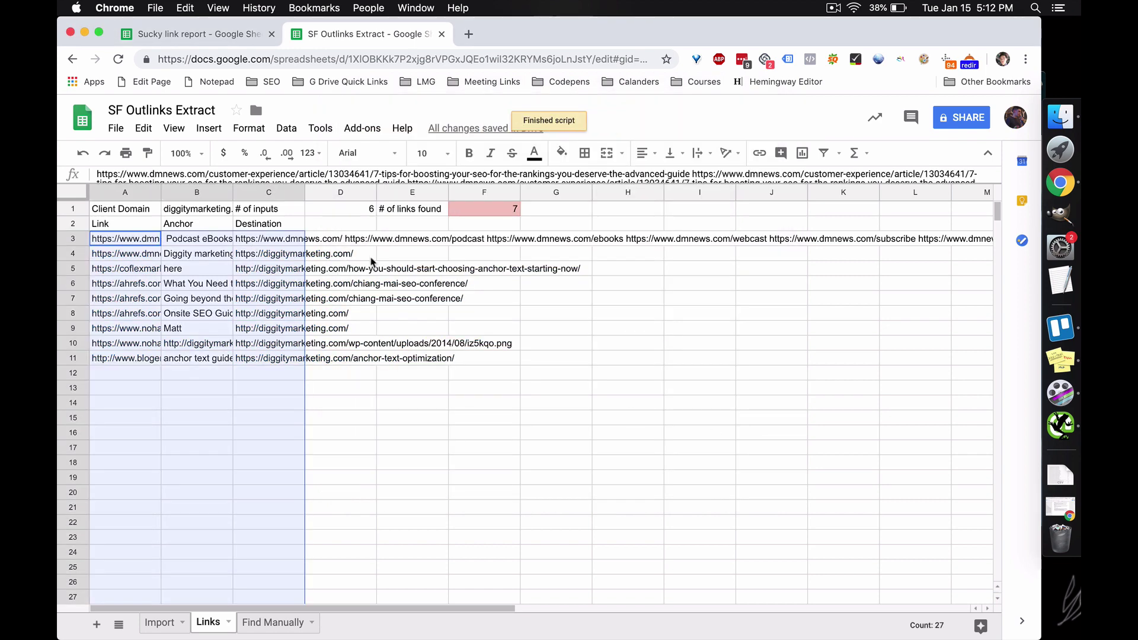
{"action": "left_click", "coordinate": [445, 300]}
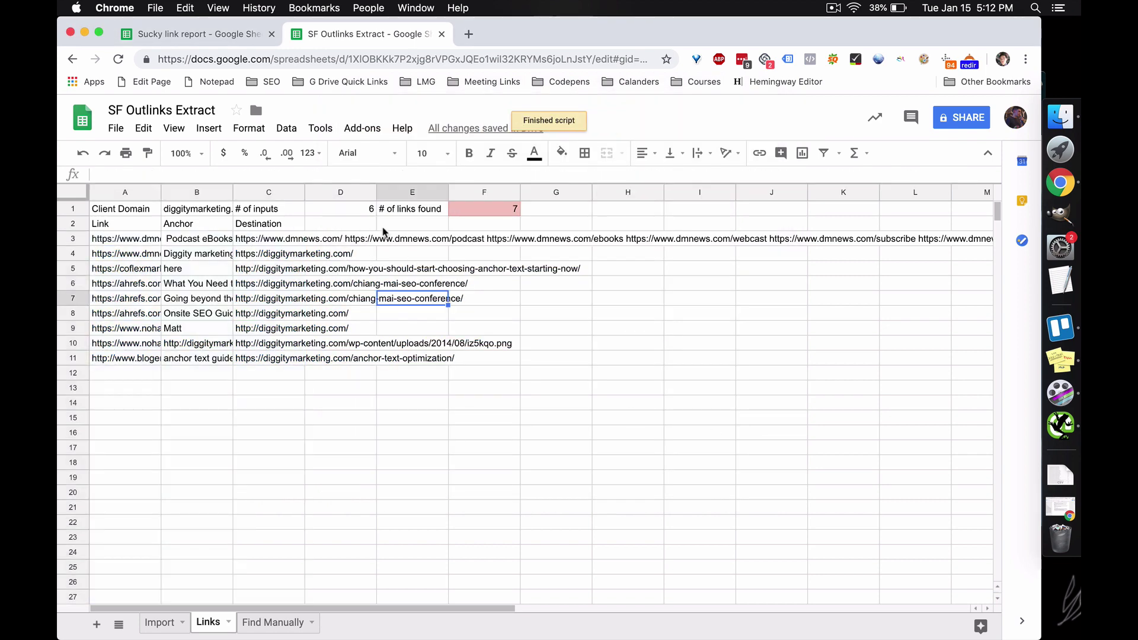
Step: Delete the dmnews outlier row 3 and verify links found now reads 6
{"action": "right_click", "coordinate": [77, 240]}
{"action": "left_click", "coordinate": [162, 377]}
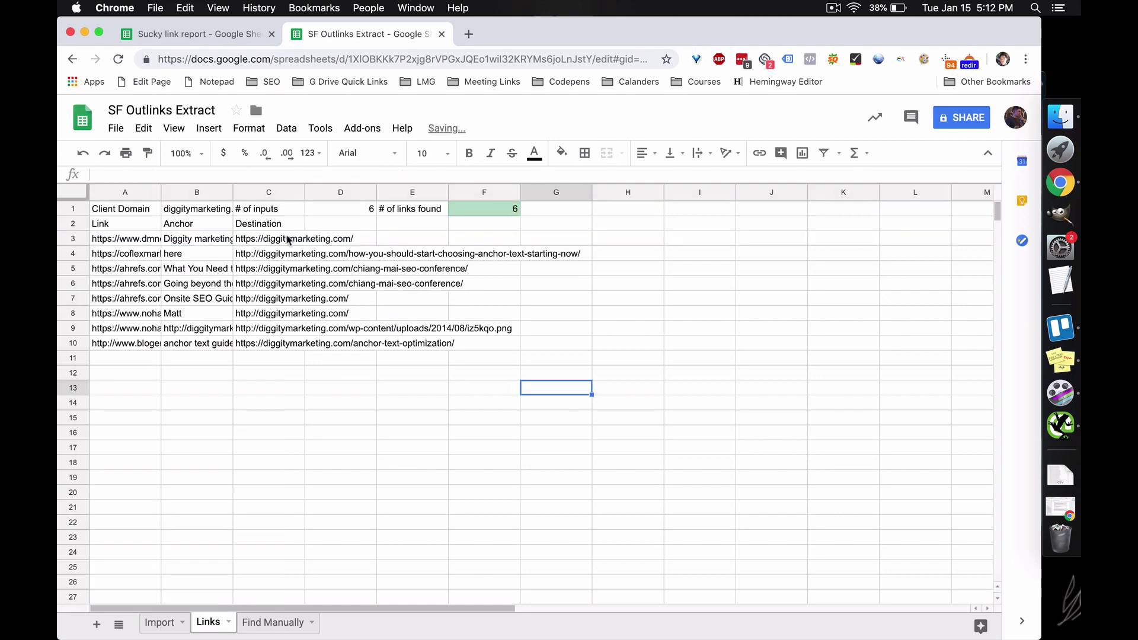
{"action": "left_click_drag", "start_coordinate": [287, 240], "coordinate": [284, 350]}
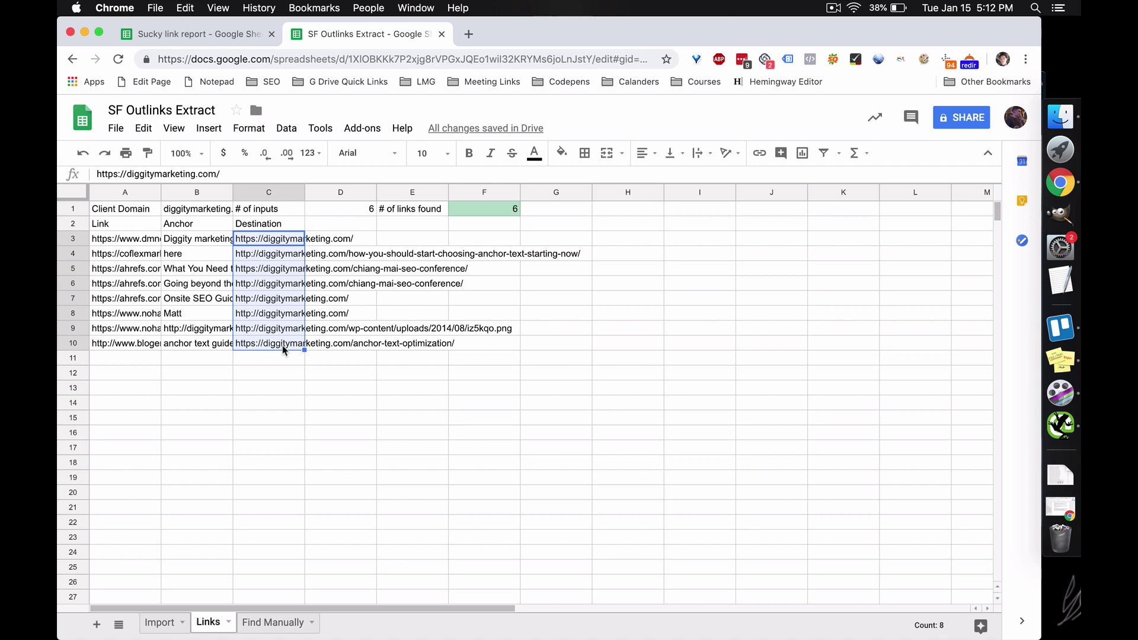
{"action": "left_click", "coordinate": [349, 211]}
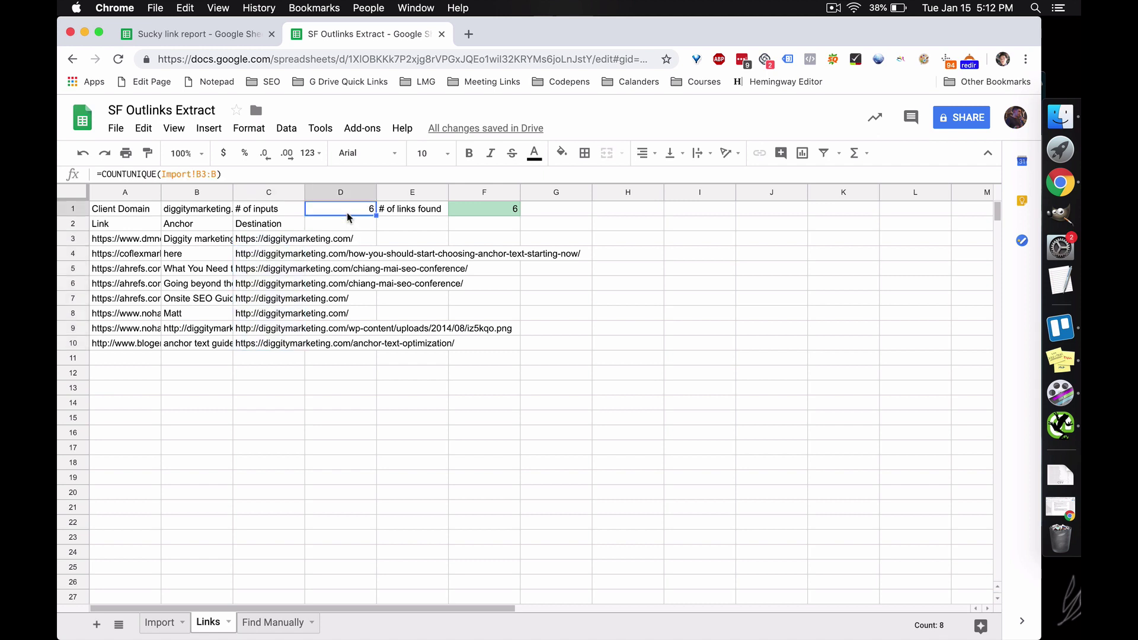
{"action": "left_click", "coordinate": [480, 210]}
{"action": "left_click_drag", "start_coordinate": [299, 239], "coordinate": [285, 347]}
{"action": "left_click", "coordinate": [556, 358]}
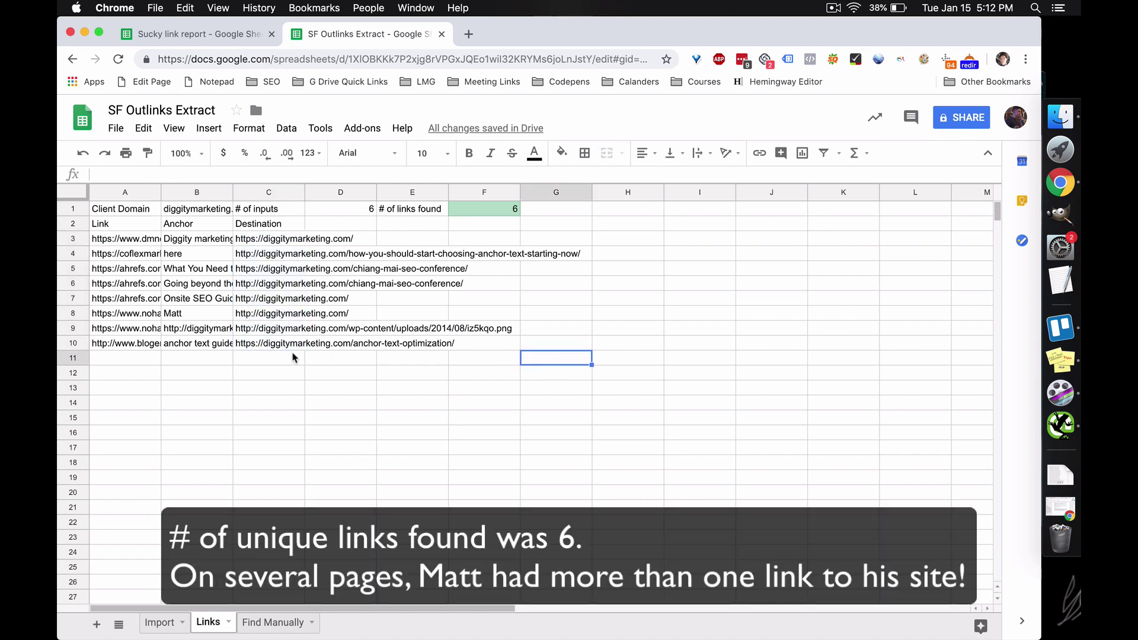
Step: Run the Replace Equations macro to restore the Links sheet formulas
{"action": "left_click", "coordinate": [249, 129]}
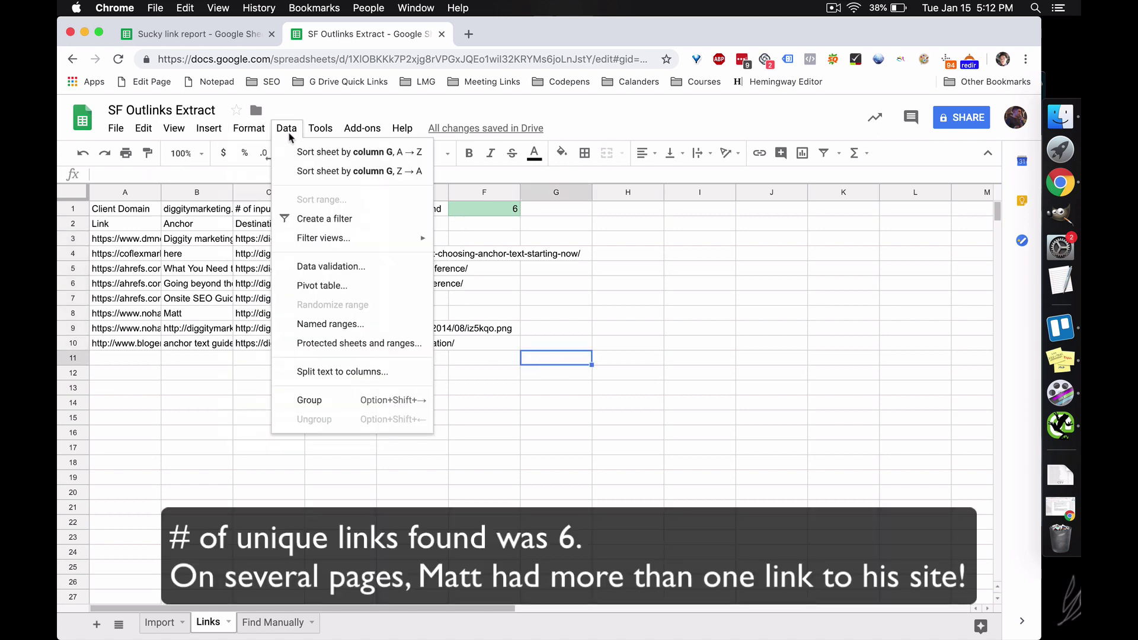
{"action": "mouse_move", "coordinate": [367, 210]}
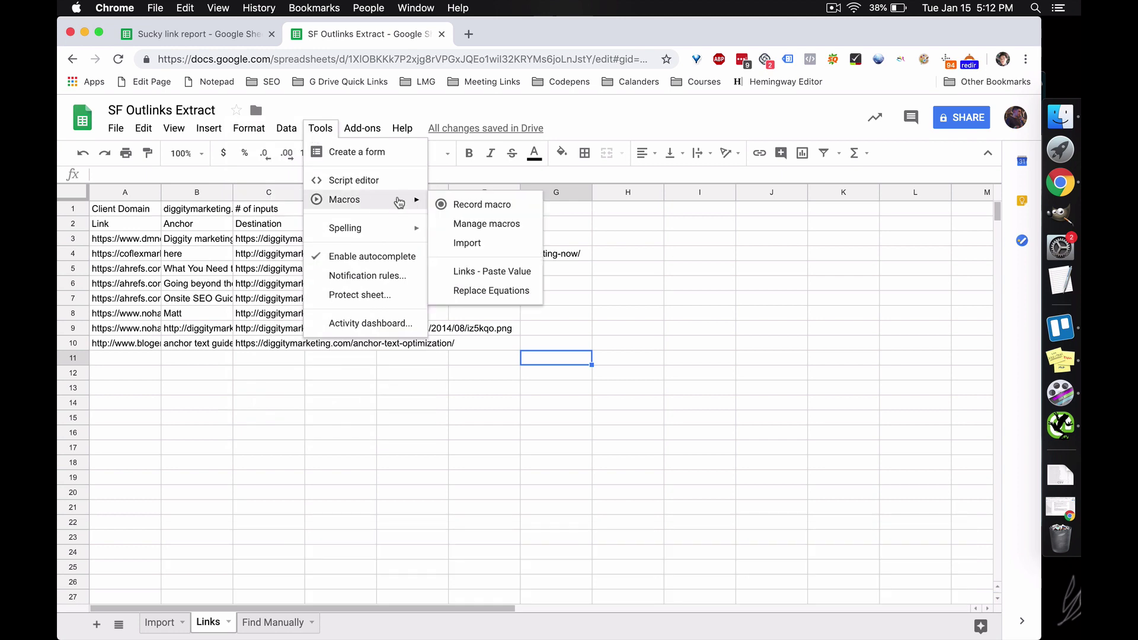
{"action": "left_click", "coordinate": [511, 294]}
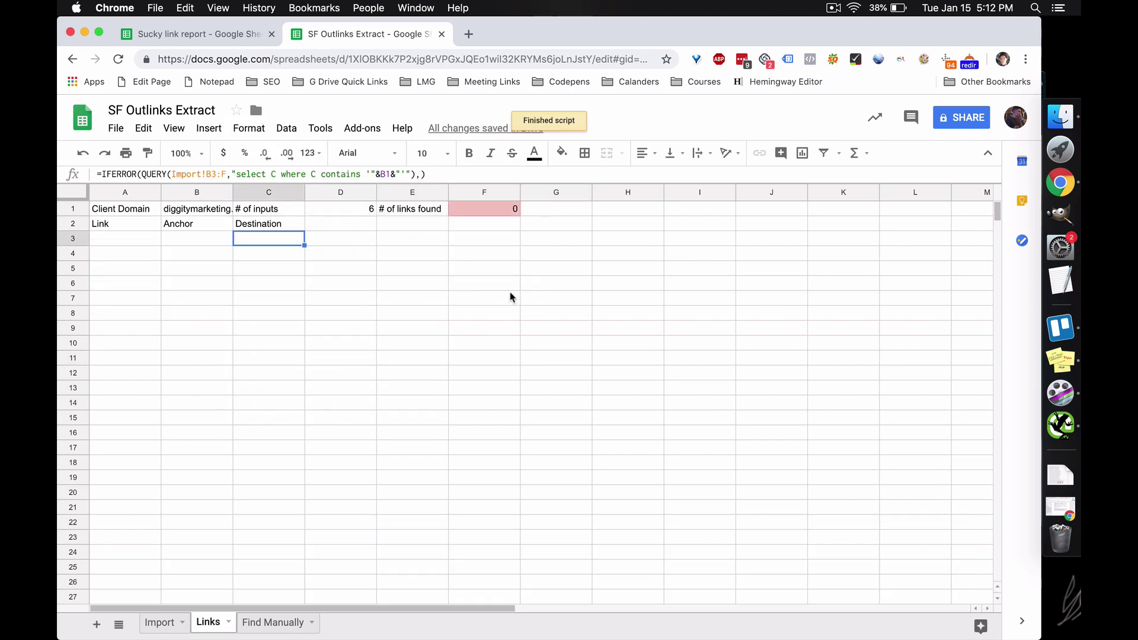
{"action": "left_click", "coordinate": [434, 500]}
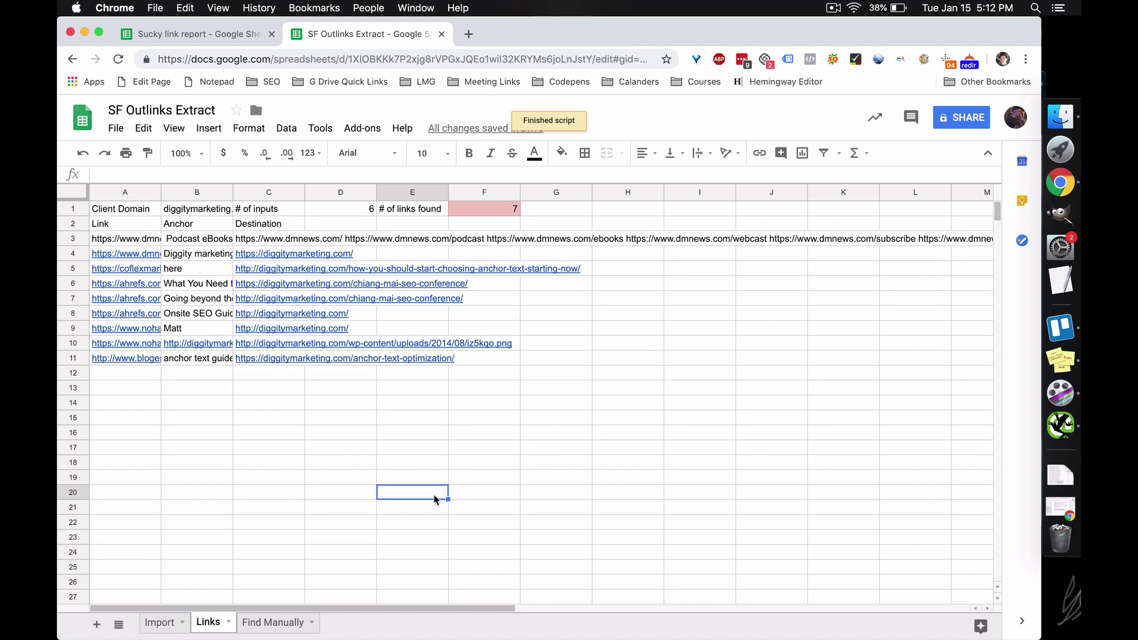
{"action": "left_click", "coordinate": [320, 491]}
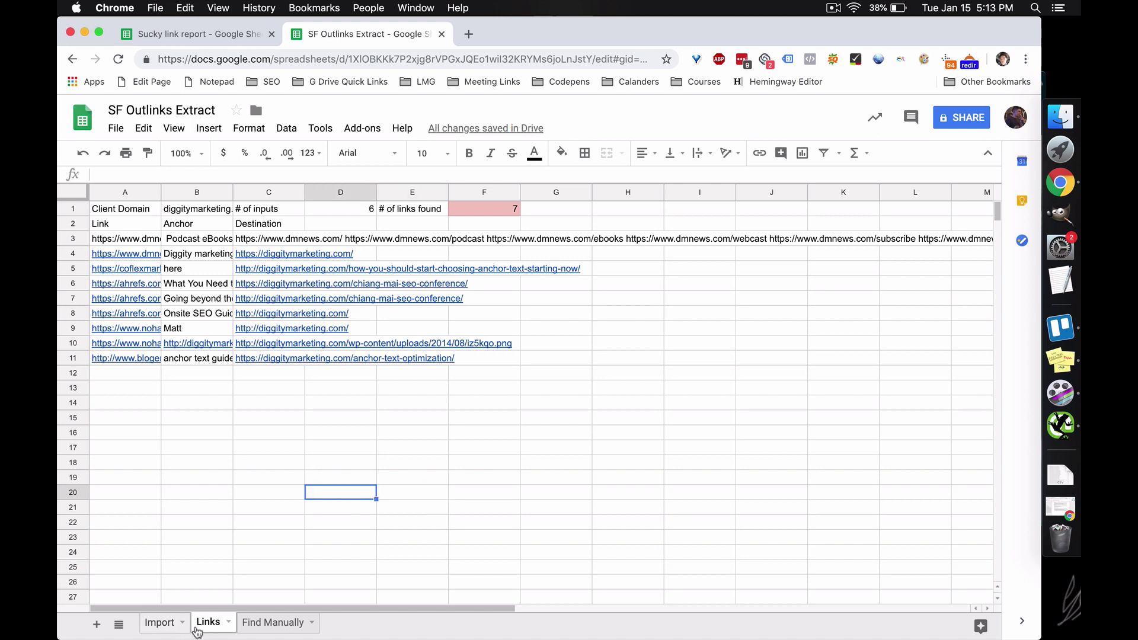
{"action": "left_click", "coordinate": [271, 629]}
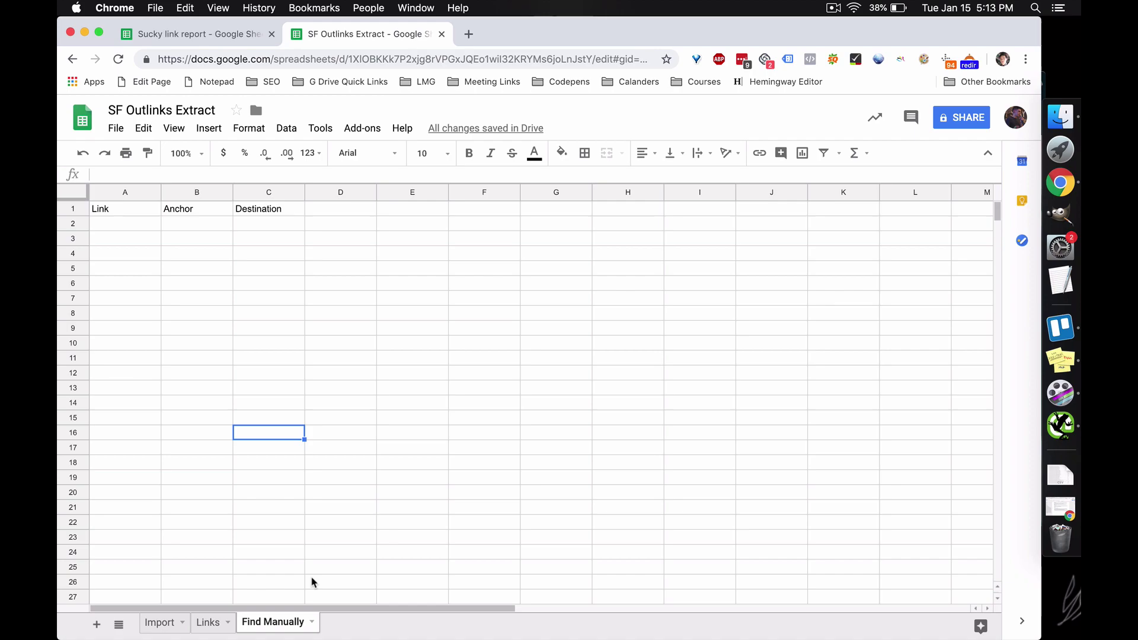
{"action": "left_click", "coordinate": [169, 622]}
{"action": "scroll", "coordinate": [377, 378], "scroll_direction": "down", "scroll_amount": 20}
{"action": "scroll", "coordinate": [377, 378], "scroll_direction": "down", "scroll_amount": 20}
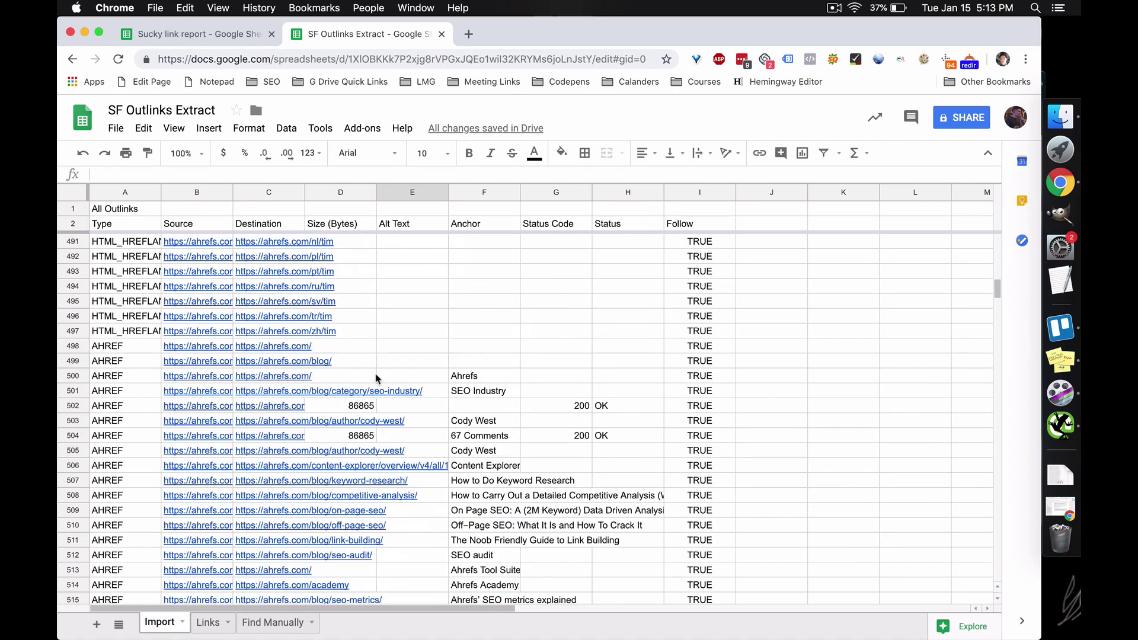
{"action": "scroll", "coordinate": [375, 378], "scroll_direction": "down", "scroll_amount": 20}
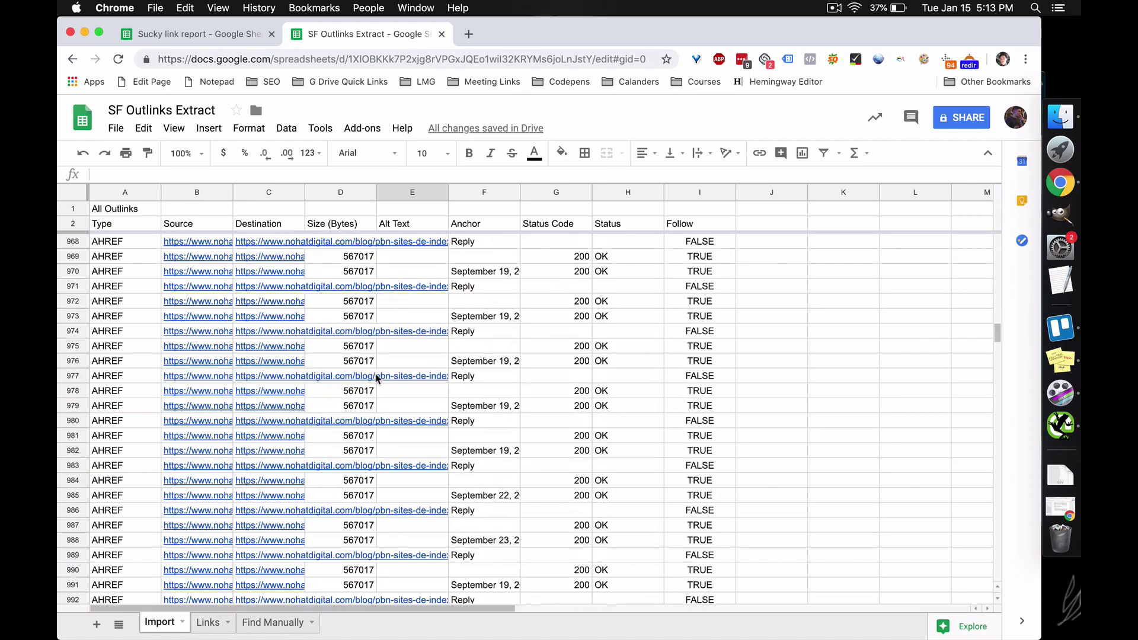
{"action": "scroll", "coordinate": [220, 412], "scroll_direction": "down", "scroll_amount": 20}
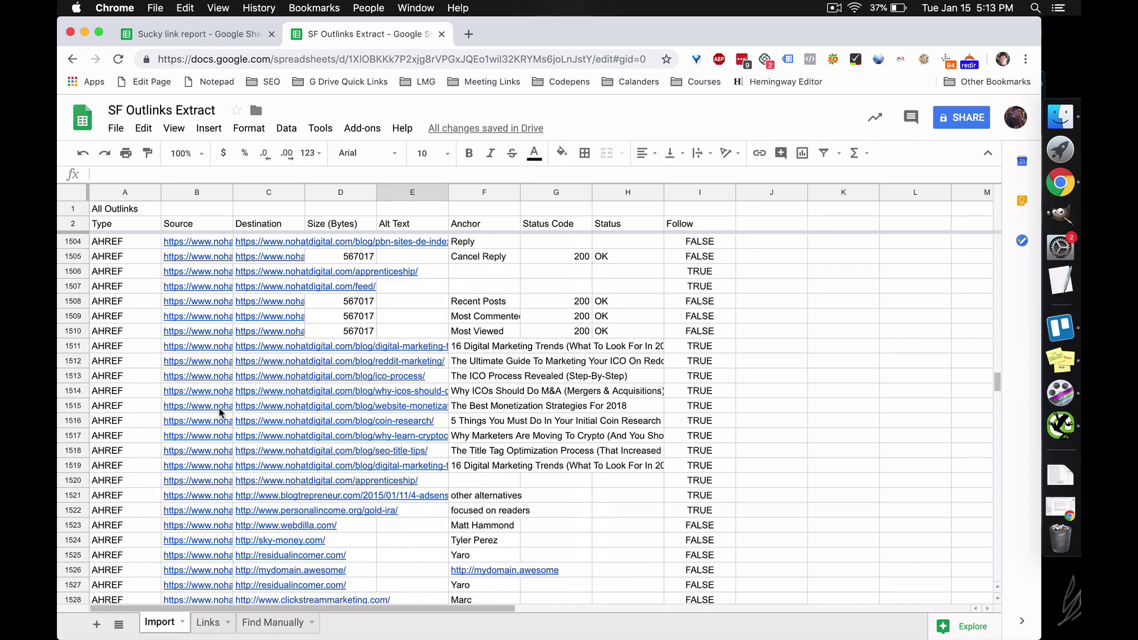
{"action": "scroll", "coordinate": [219, 412], "scroll_direction": "down", "scroll_amount": 20}
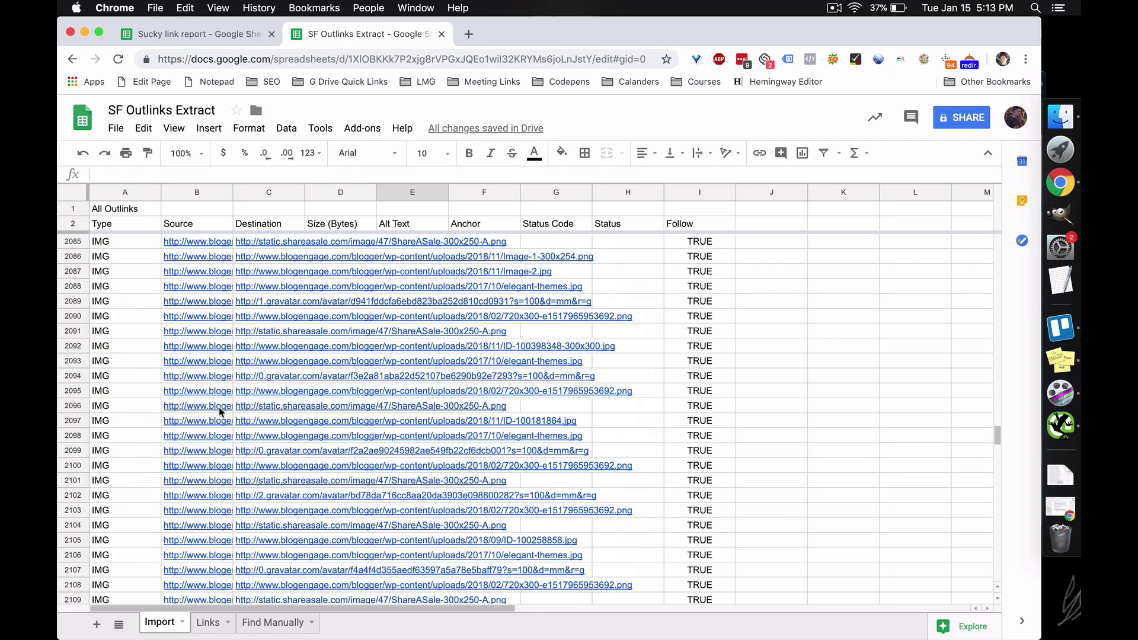
{"action": "scroll", "coordinate": [220, 412], "scroll_direction": "up", "scroll_amount": 5}
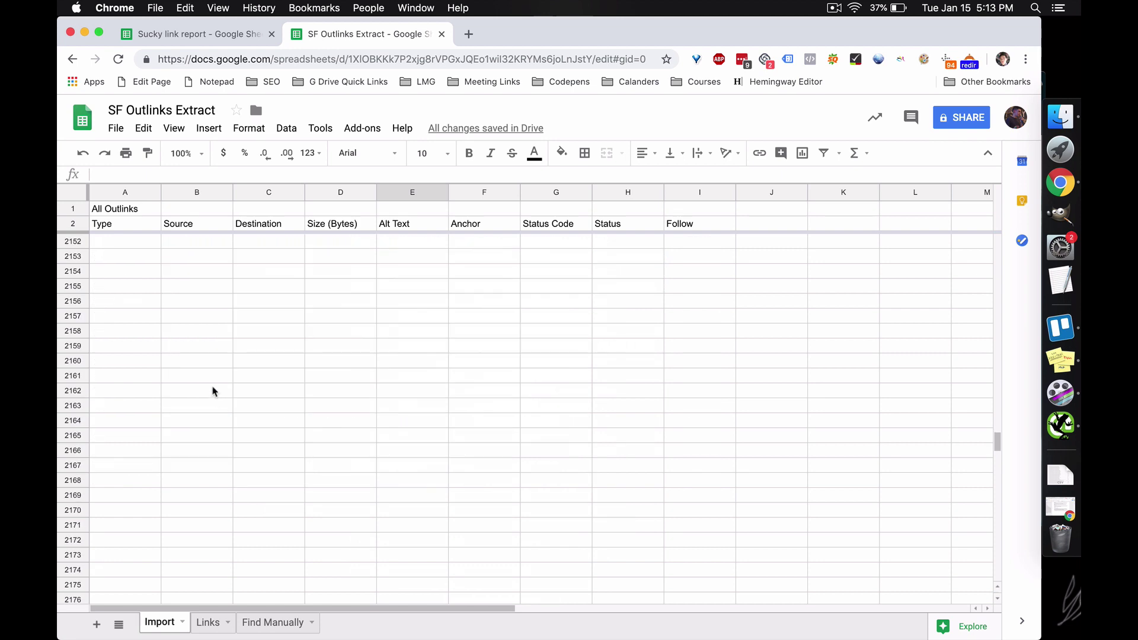
{"action": "left_click", "coordinate": [194, 497]}
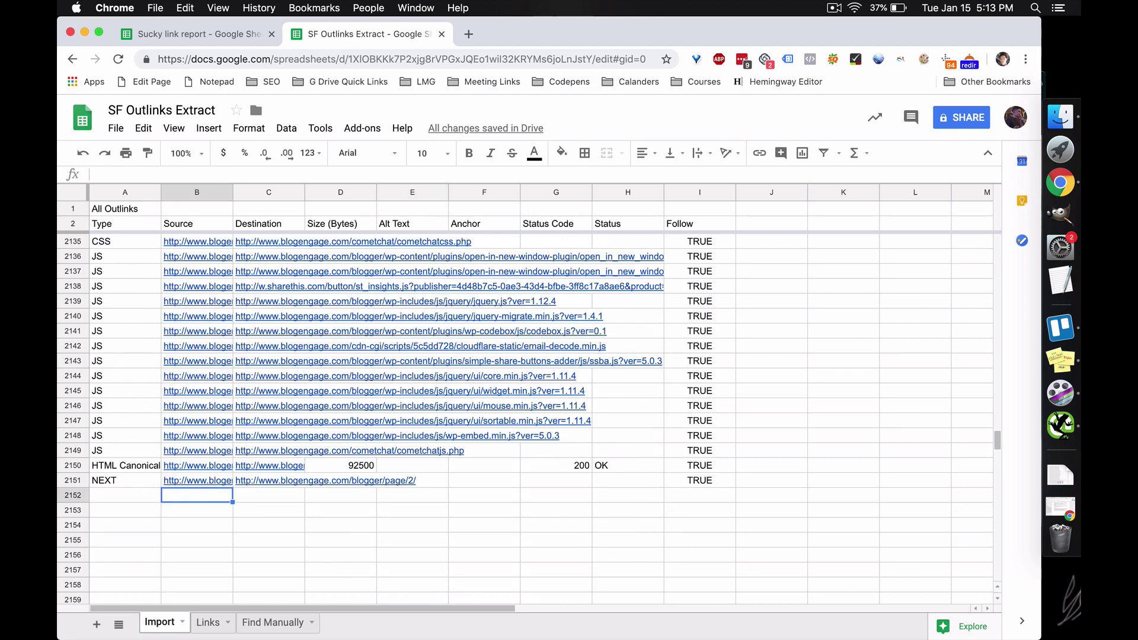
{"action": "type", "text": "http://ex"}
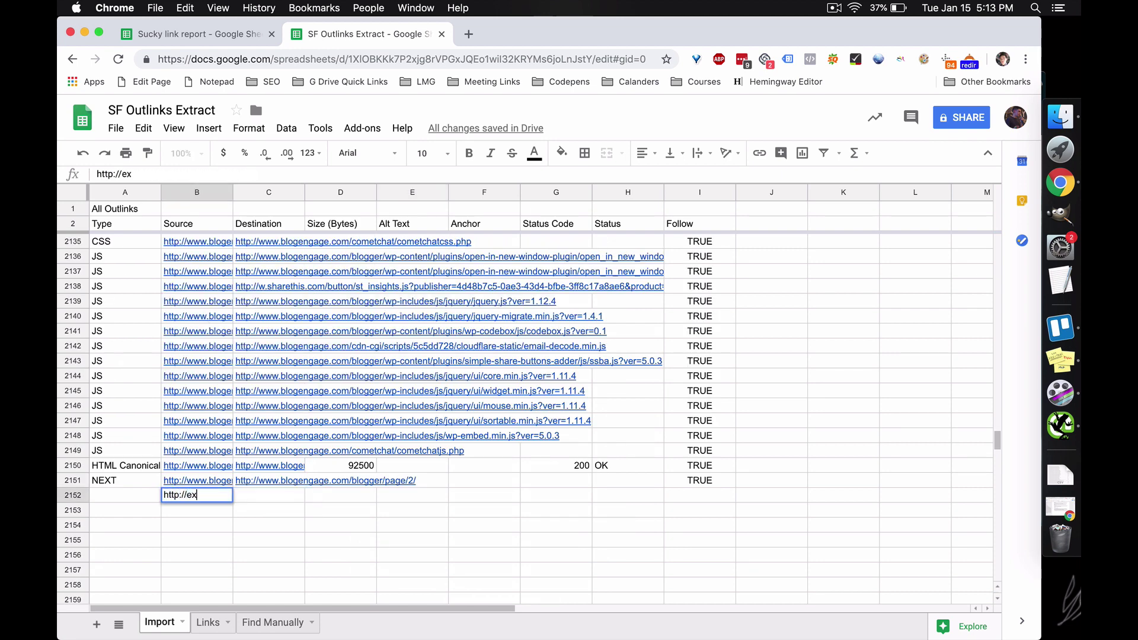
{"action": "type", "text": "ample.com/page"}
{"action": "key", "text": "Return"}
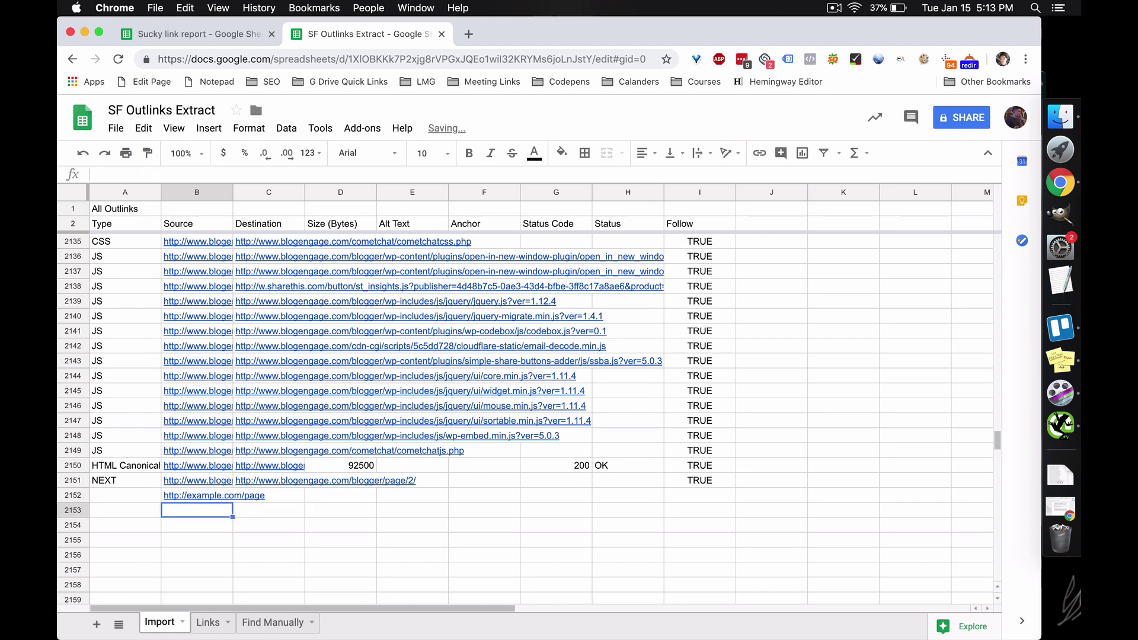
Step: Convert the Links sheet formulas to values with the Links - Paste Value macro
{"action": "left_click", "coordinate": [209, 621]}
{"action": "left_click", "coordinate": [261, 240]}
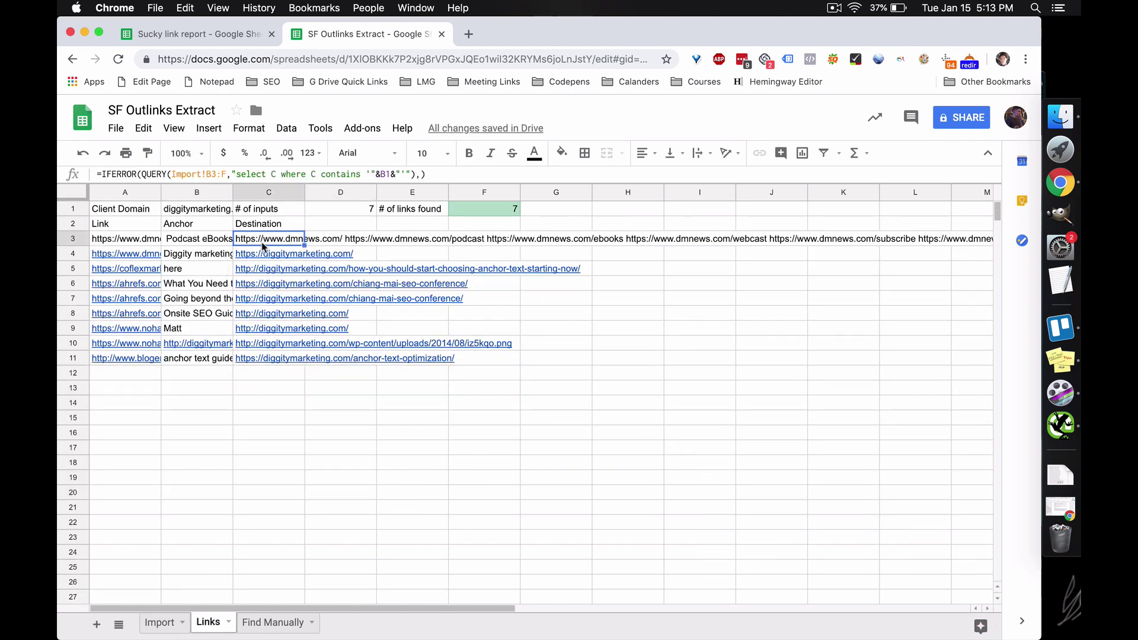
{"action": "left_click", "coordinate": [610, 464]}
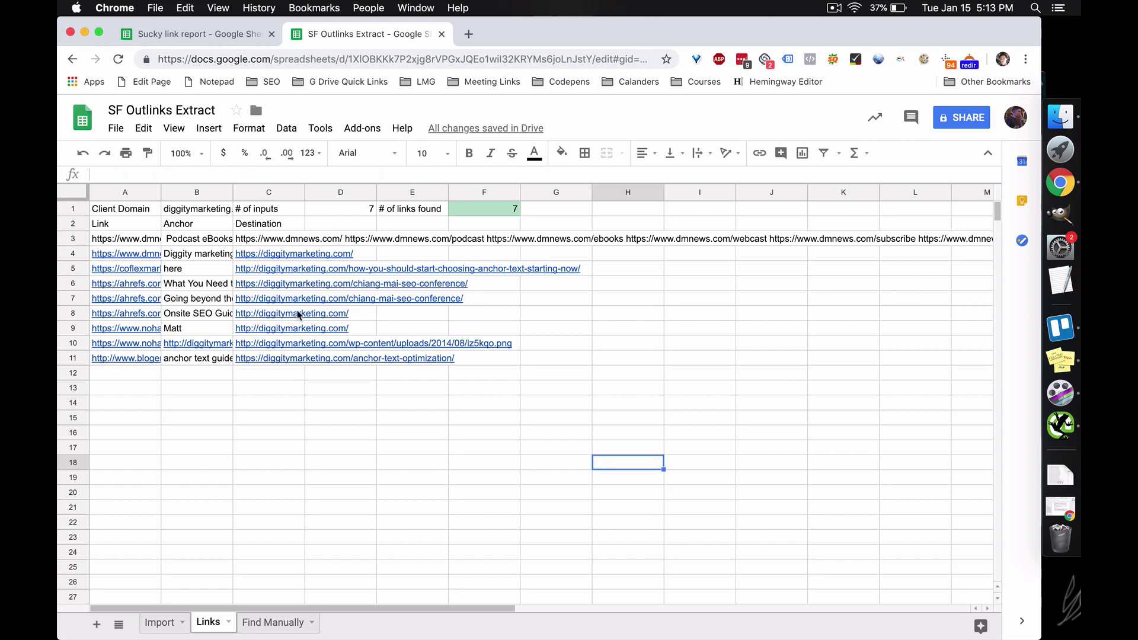
{"action": "left_click", "coordinate": [267, 239]}
{"action": "left_click", "coordinate": [321, 129]}
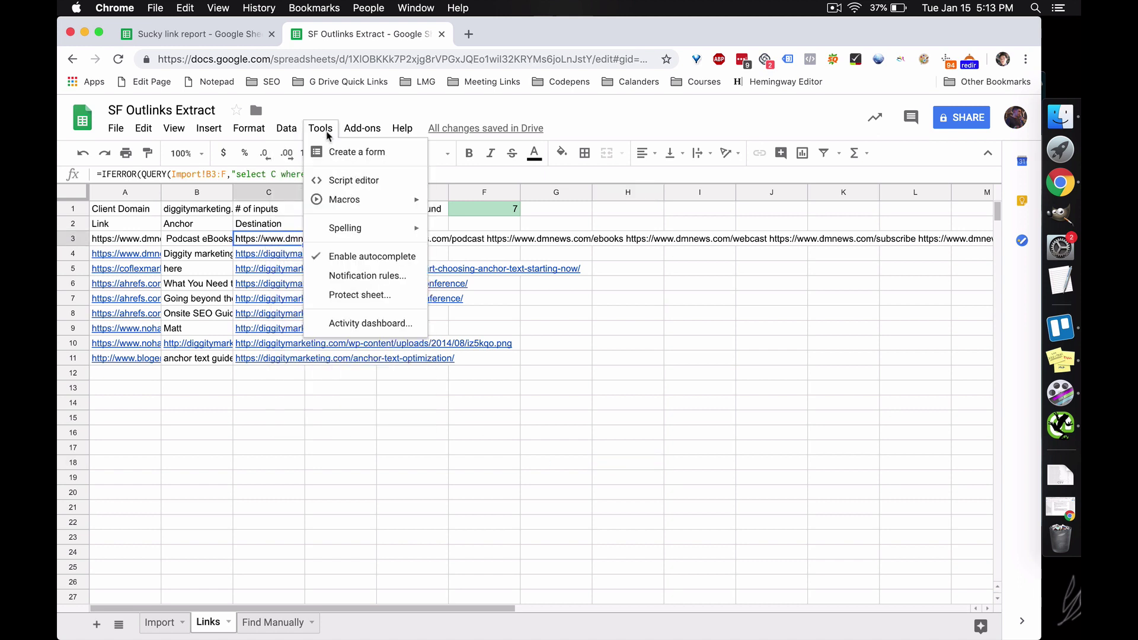
{"action": "mouse_move", "coordinate": [344, 199]}
{"action": "left_click", "coordinate": [477, 269]}
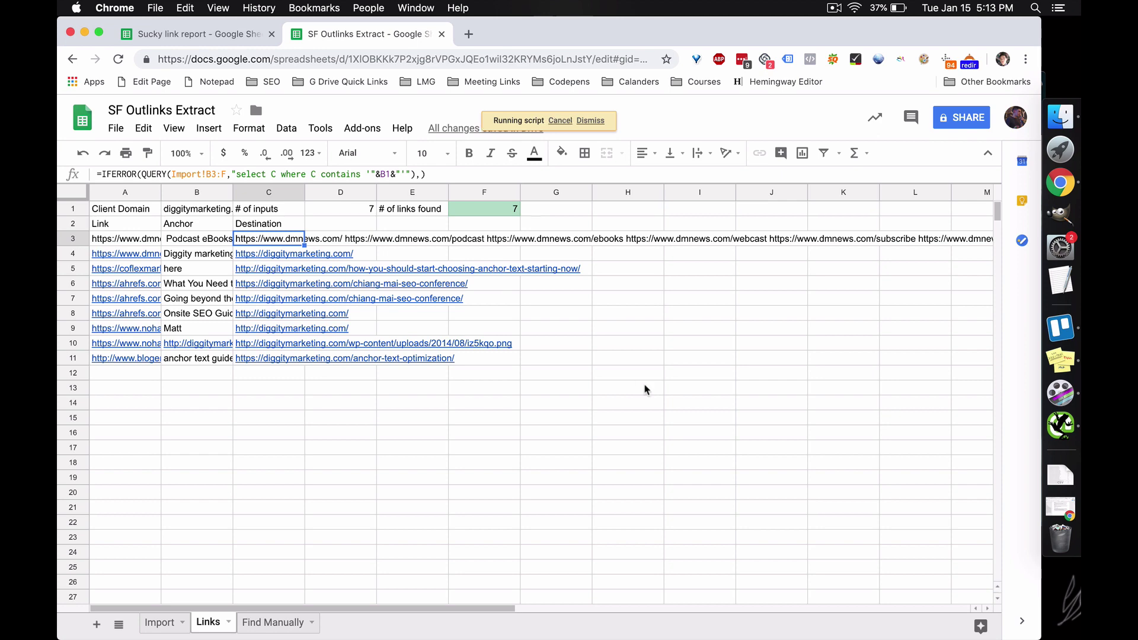
{"action": "left_click", "coordinate": [646, 389]}
Step: Delete dmnews outlier row 3 and check links found is 6 against 7 inputs
{"action": "left_click", "coordinate": [73, 238]}
{"action": "right_click", "coordinate": [73, 238]}
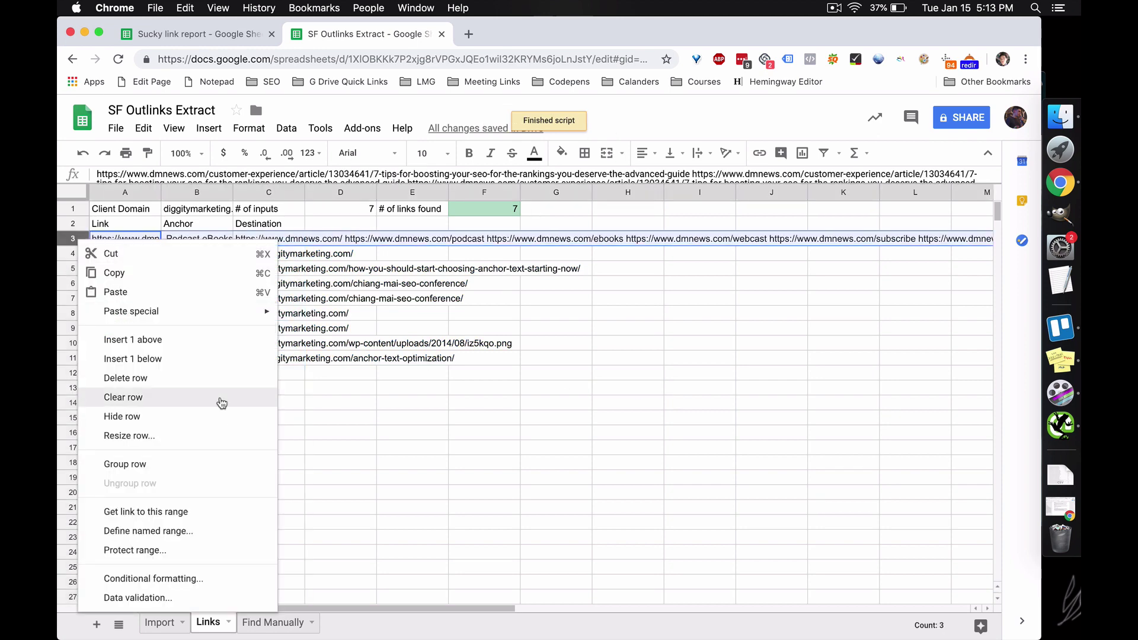
{"action": "left_click", "coordinate": [211, 380]}
{"action": "left_click", "coordinate": [334, 477]}
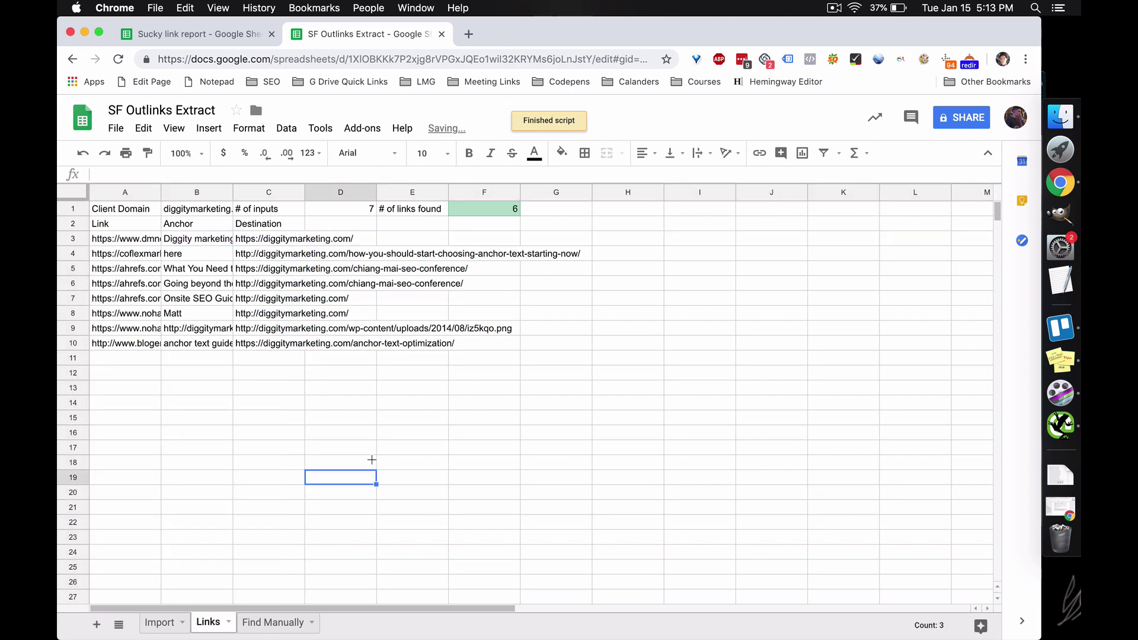
{"action": "left_click", "coordinate": [333, 213]}
{"action": "left_click", "coordinate": [483, 213]}
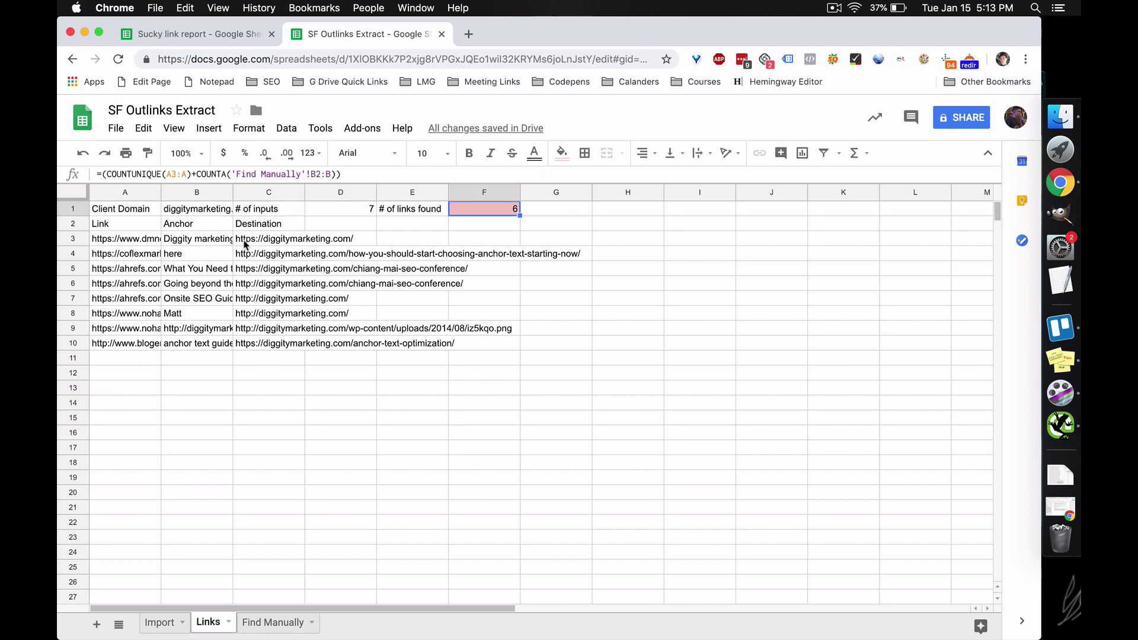
{"action": "left_click_drag", "start_coordinate": [244, 240], "coordinate": [268, 329]}
{"action": "left_click", "coordinate": [267, 462]}
{"action": "left_click", "coordinate": [262, 629]}
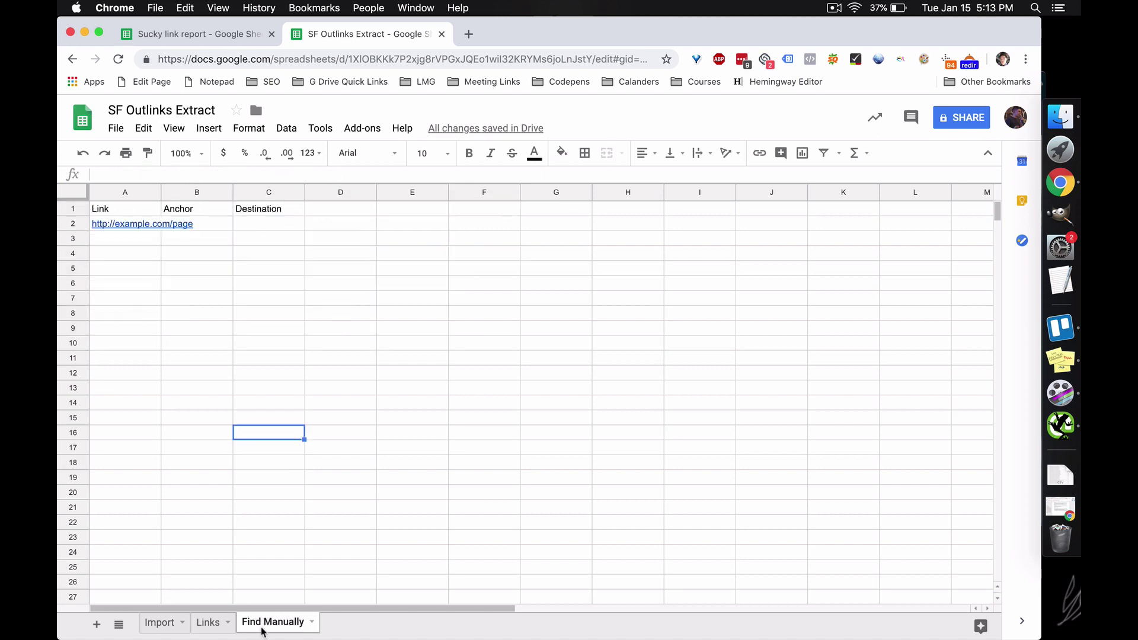
{"action": "left_click", "coordinate": [363, 300]}
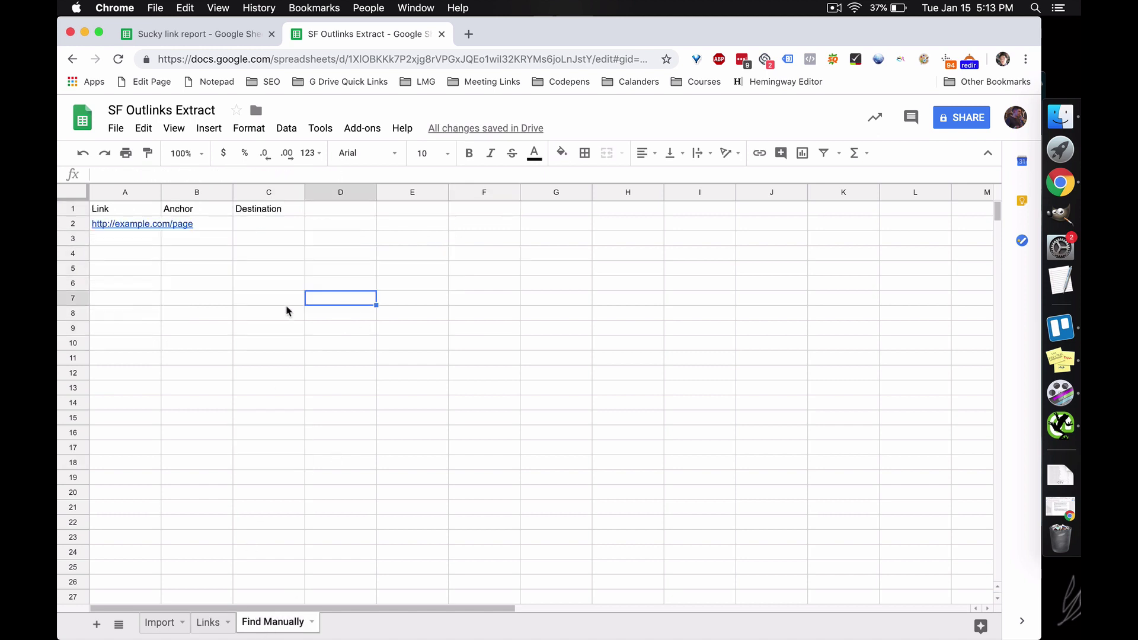
{"action": "left_click", "coordinate": [130, 228]}
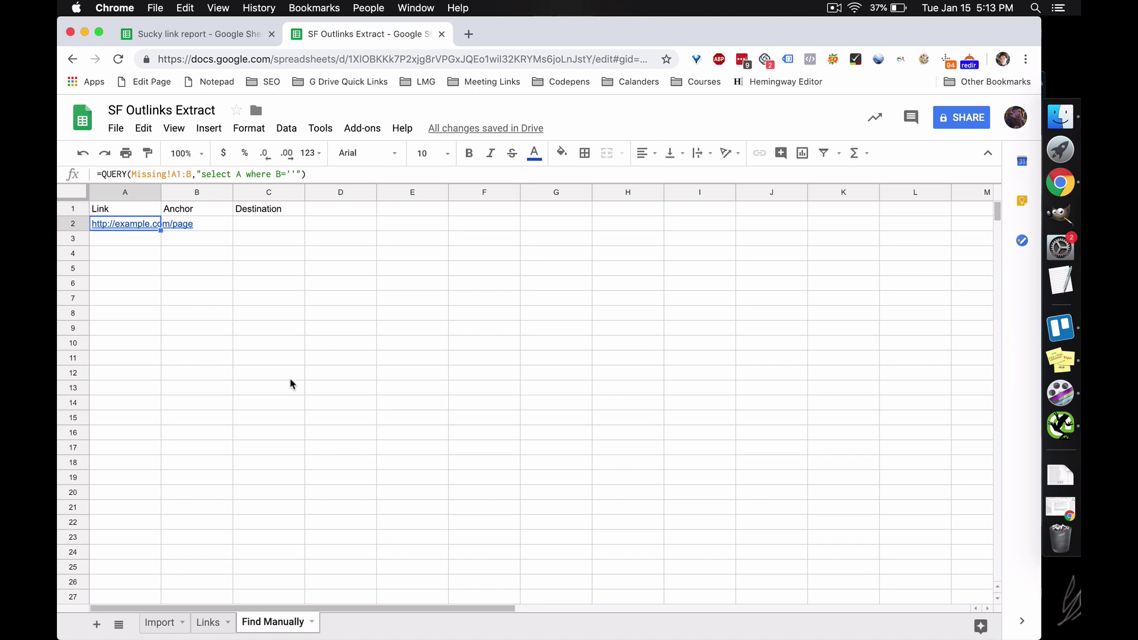
{"action": "left_click", "coordinate": [208, 622]}
{"action": "left_click", "coordinate": [291, 627]}
{"action": "left_click", "coordinate": [188, 227]}
{"action": "left_click", "coordinate": [268, 229]}
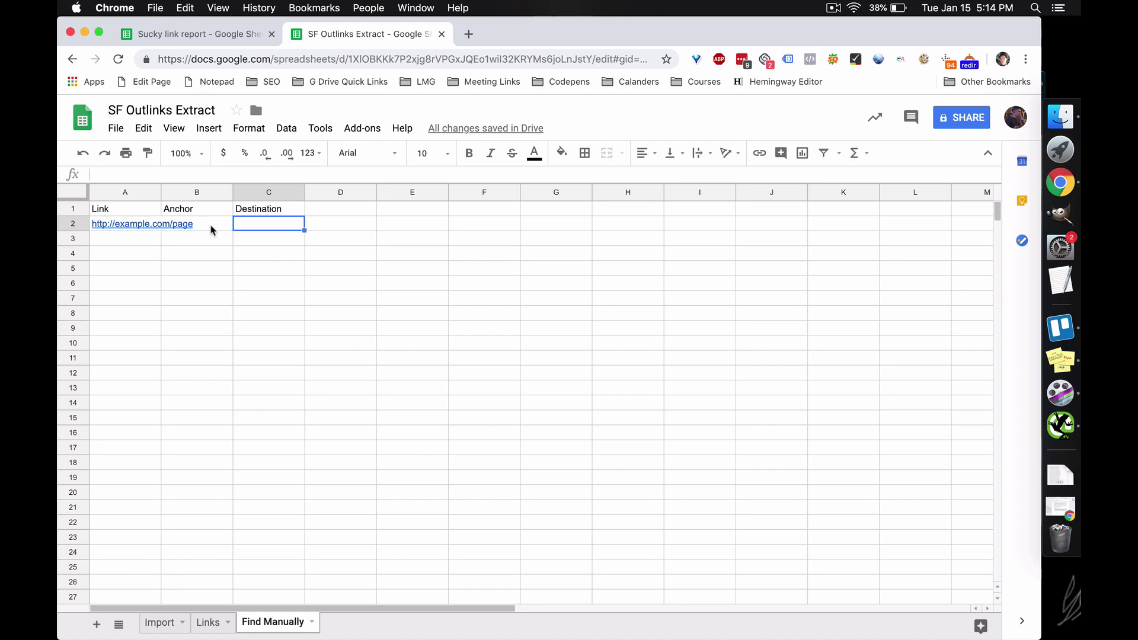
{"action": "left_click", "coordinate": [209, 624]}
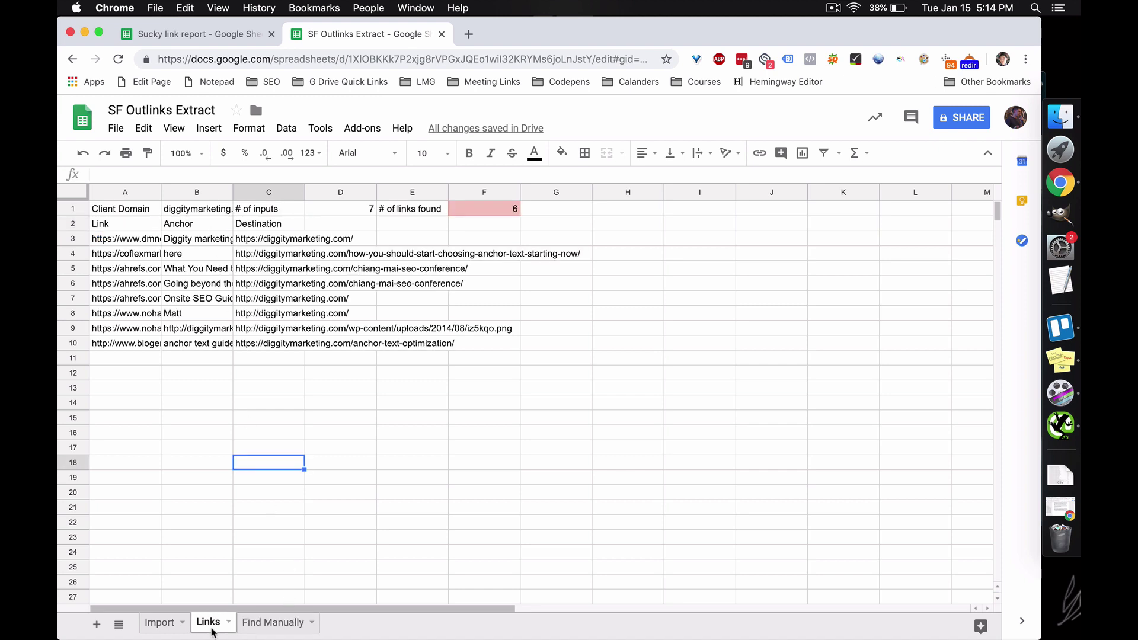
Step: Enter anchor asdf and destination diggitymarketing.com in Find Manually, bringing links found to 7
{"action": "left_click", "coordinate": [272, 622]}
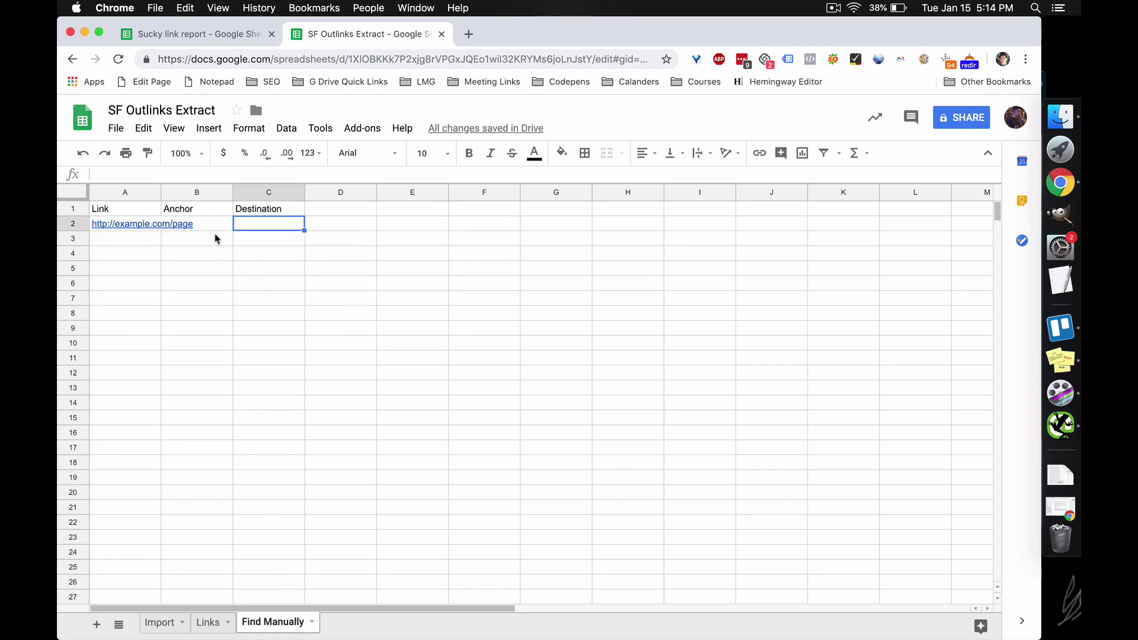
{"action": "key", "text": "Left"}
{"action": "type", "text": "asdf"}
{"action": "key", "text": "Tab"}
{"action": "type", "text": "di"}
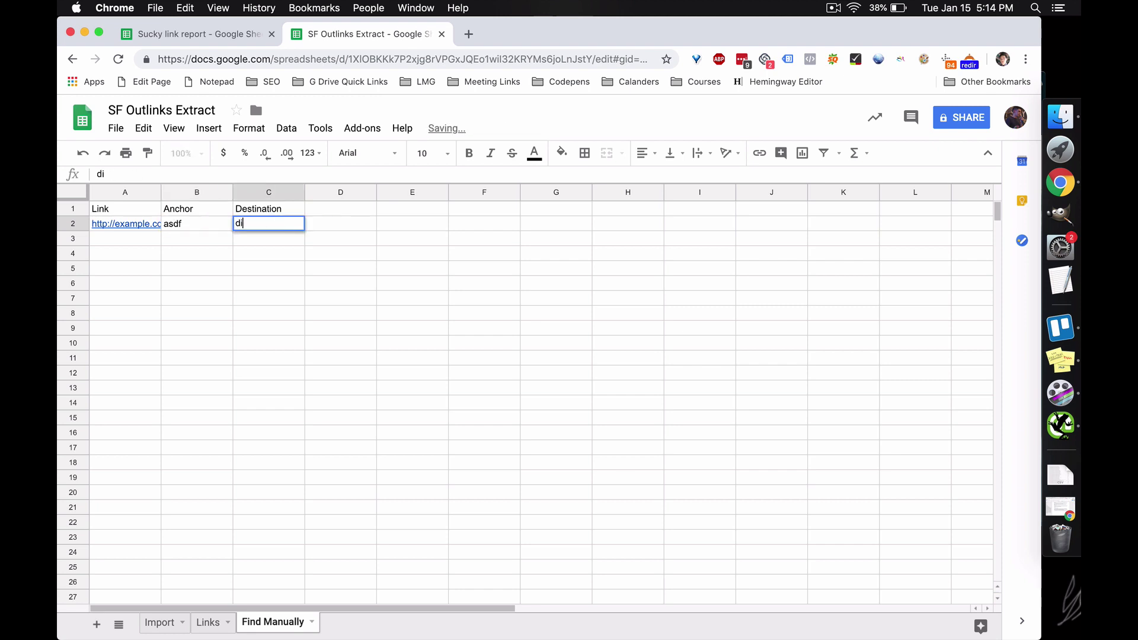
{"action": "type", "text": "ggitymarketing.com"}
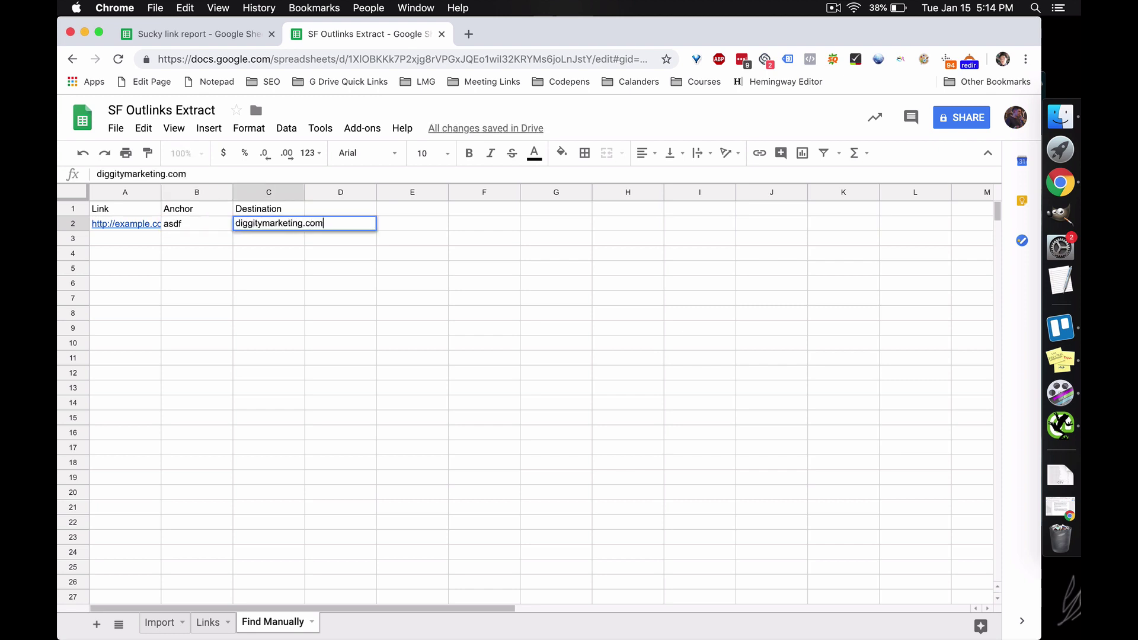
{"action": "key", "text": "Return"}
{"action": "left_click", "coordinate": [208, 224]}
{"action": "left_click", "coordinate": [221, 631]}
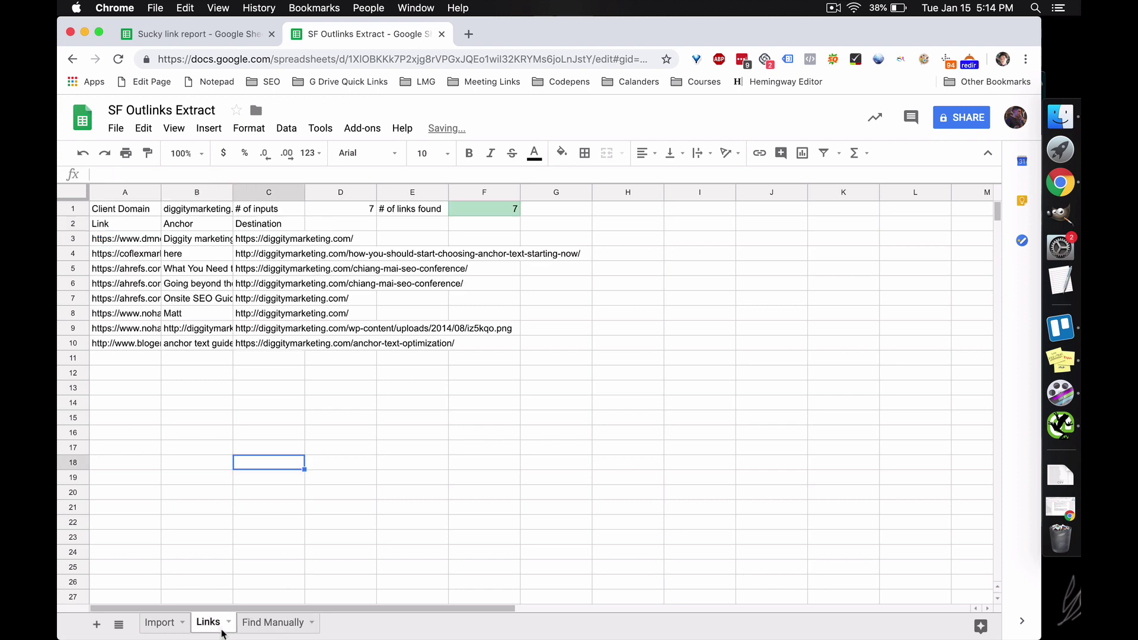
{"action": "left_click", "coordinate": [514, 210]}
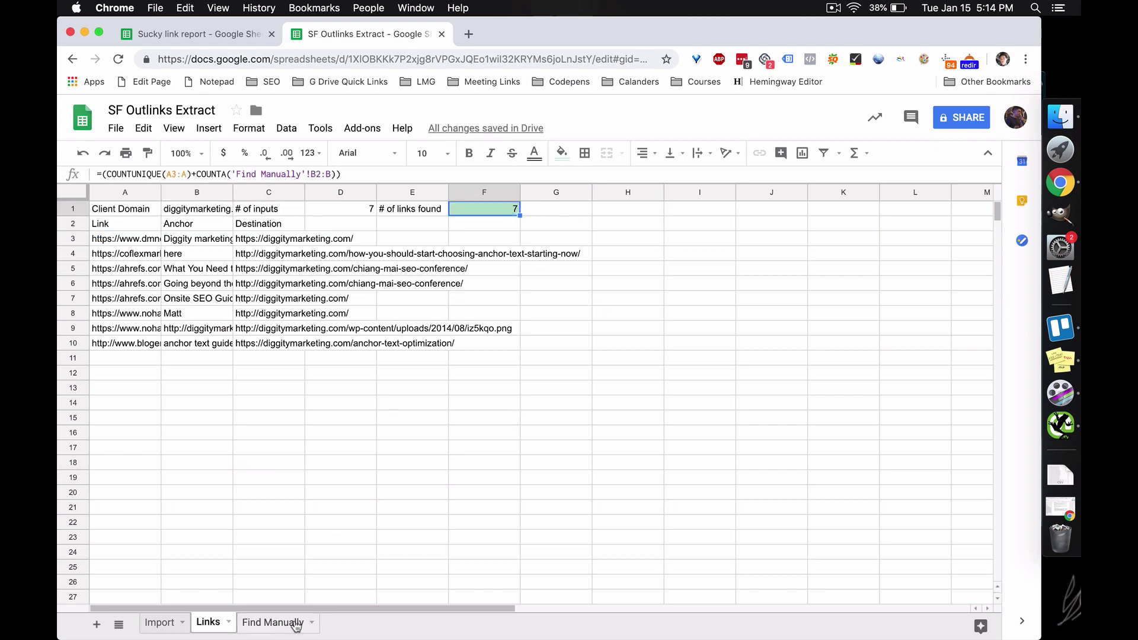